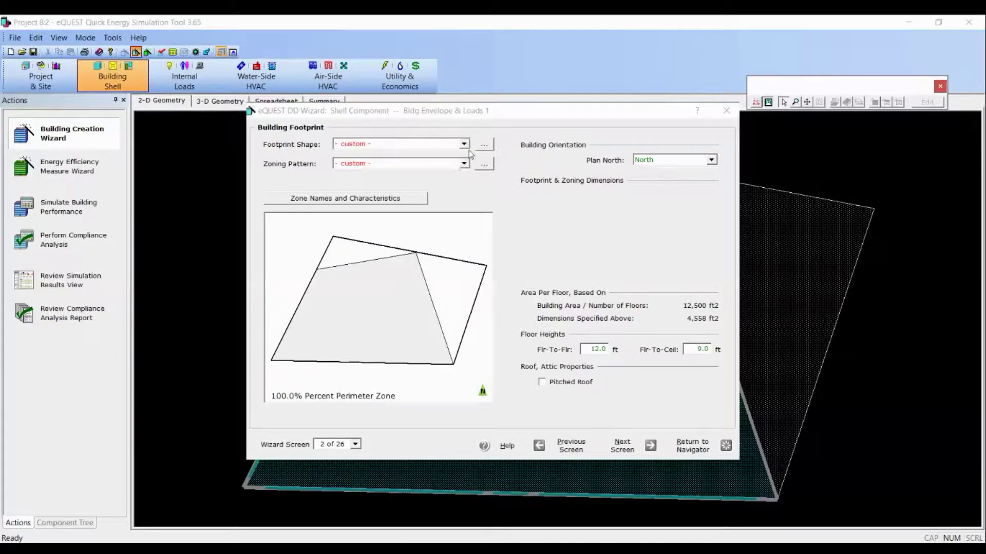
# Step: Open the Custom Building Footprint editor from the Shell wizard's footprint preview
pyautogui.click(417, 153)
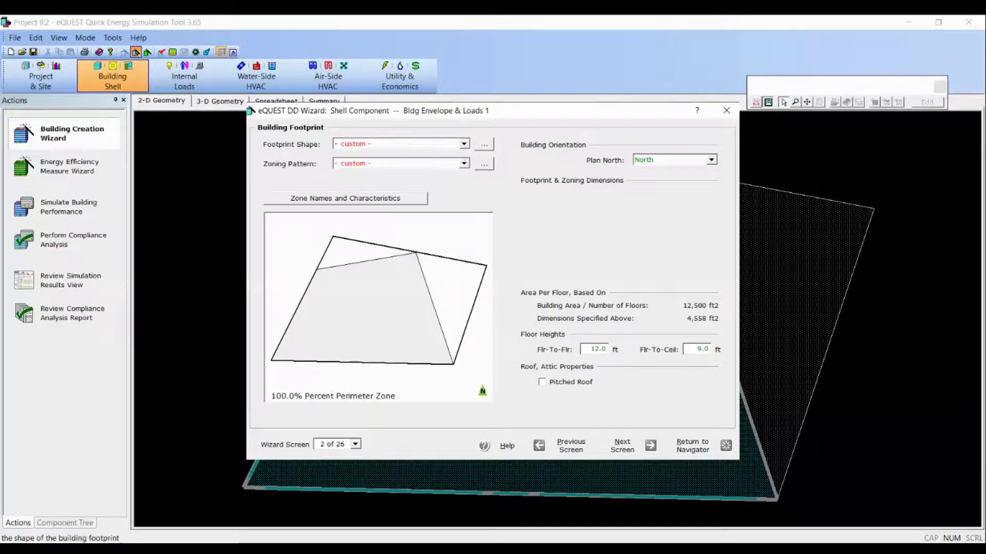
pyautogui.click(395, 218)
pyautogui.doubleClick(393, 240)
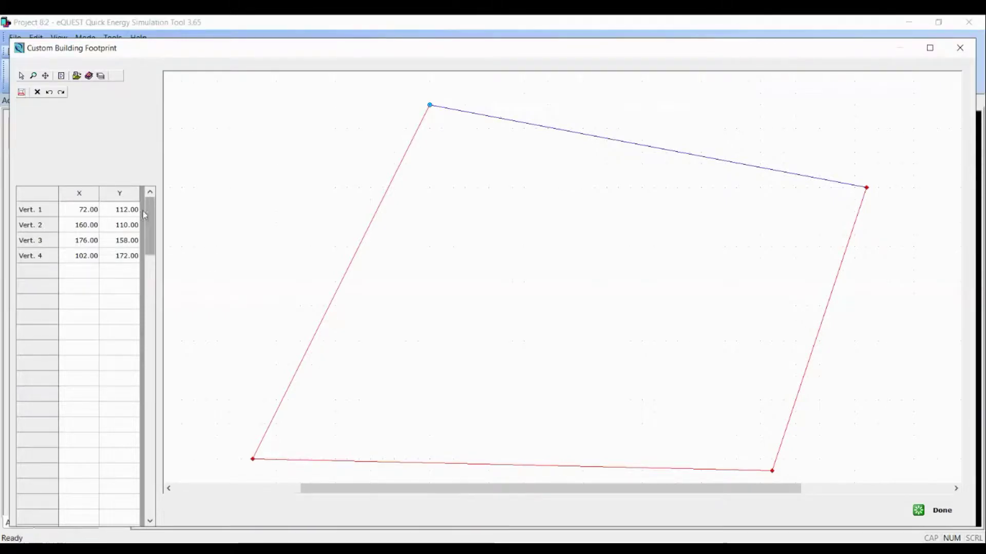
# Step: Delete all four vertices of the existing rectangular footprint, leaving an empty vertex table
pyautogui.click(83, 210)
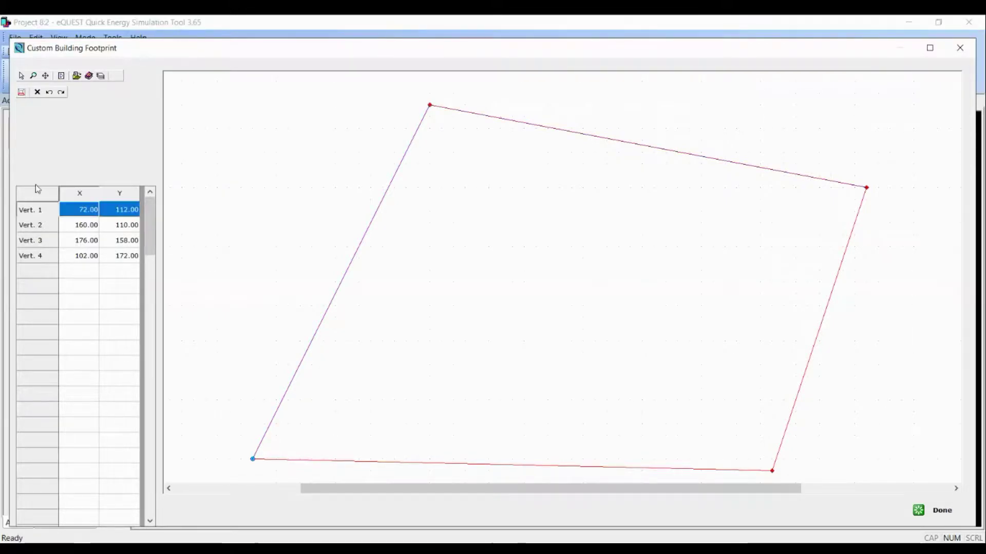
pyautogui.click(37, 93)
pyautogui.click(38, 93)
pyautogui.click(38, 93)
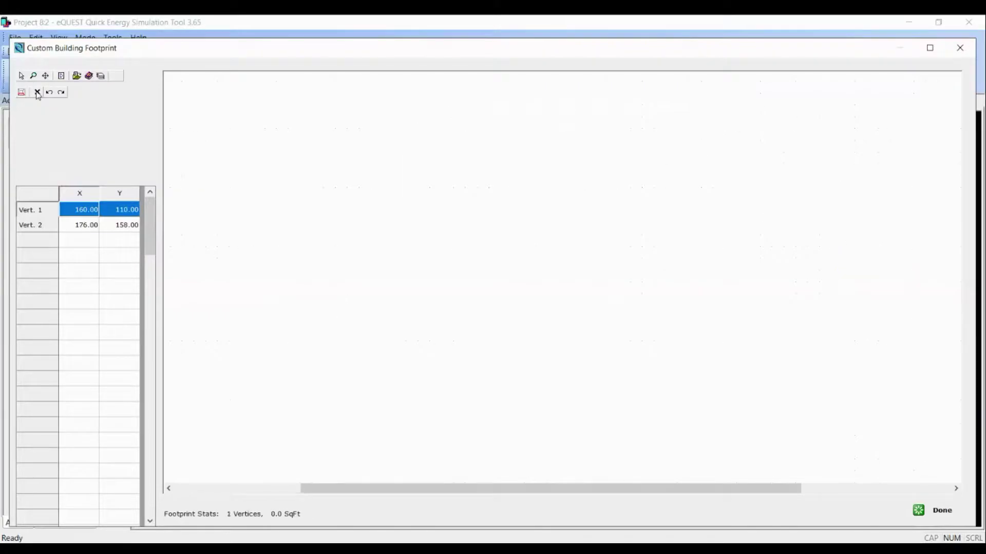
pyautogui.click(37, 93)
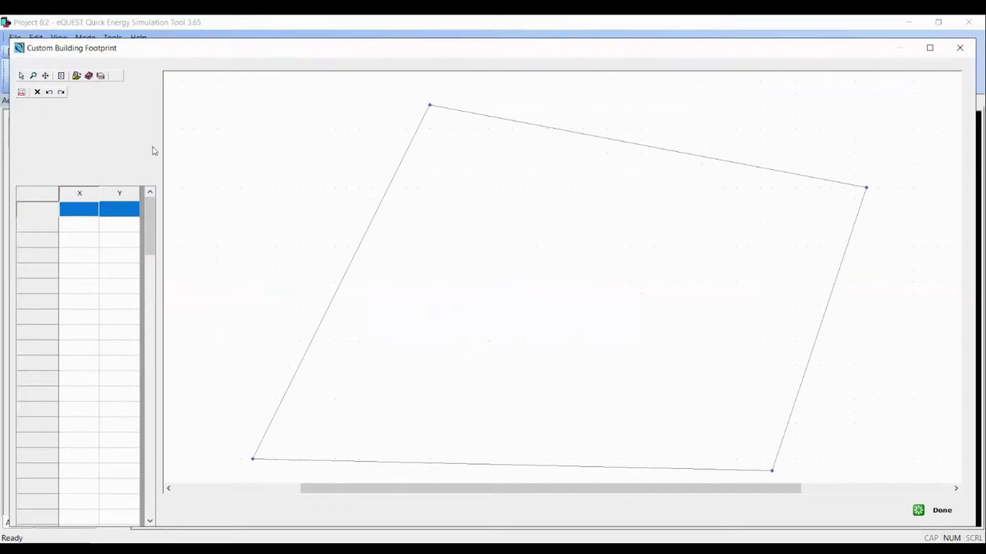
# Step: Link Final zoning.dwg as the CAD underlay, scaled so 1 CAD unit equals 1 foot
pyautogui.click(76, 77)
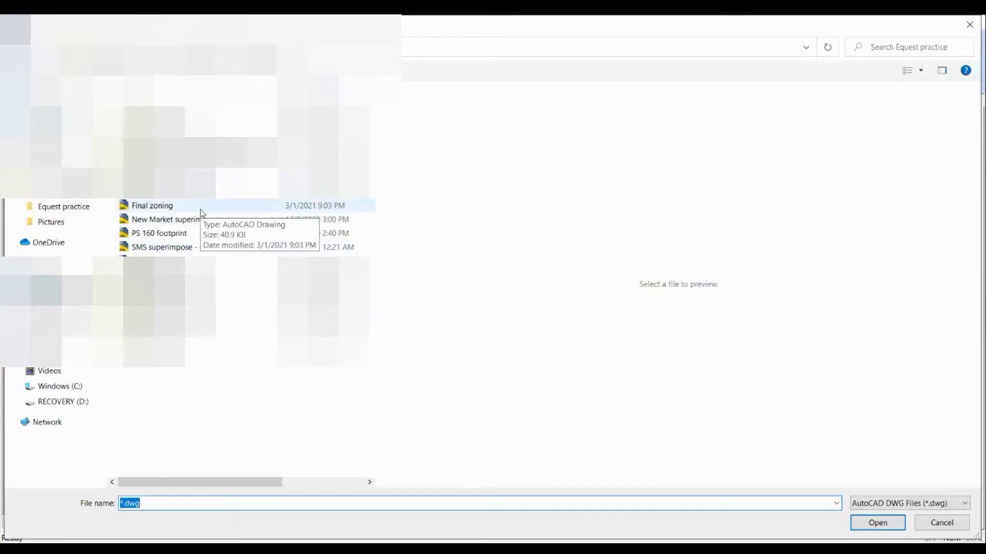
pyautogui.click(200, 210)
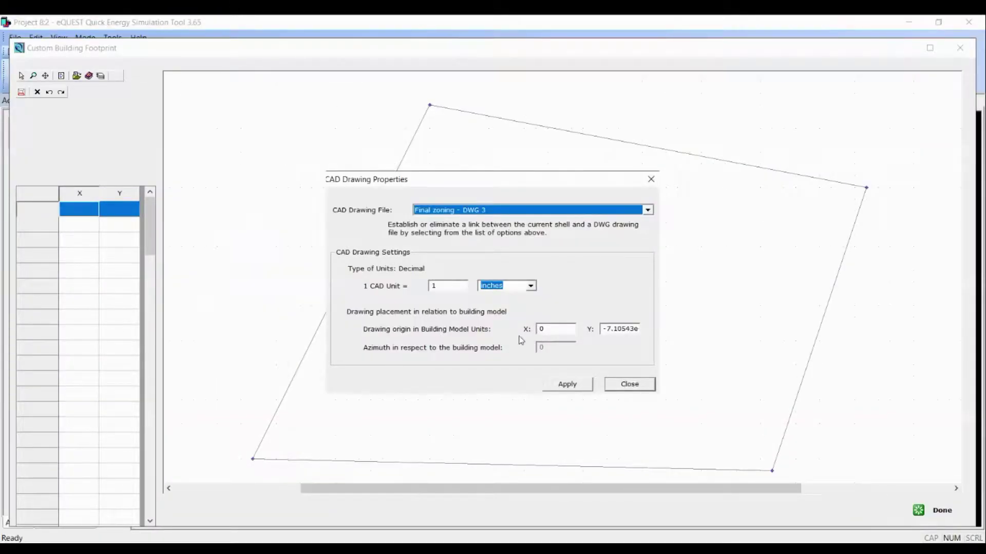
pyautogui.click(530, 286)
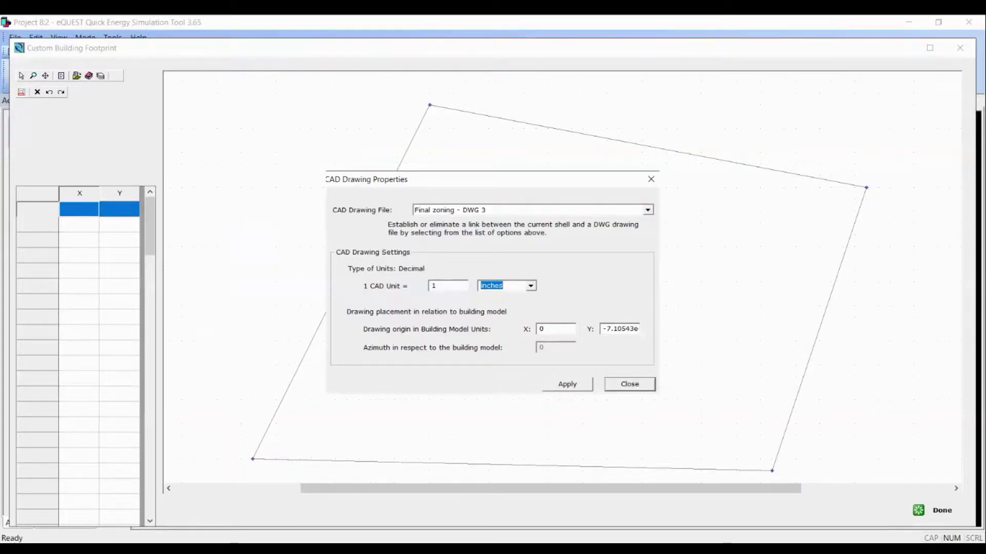
pyautogui.press('Down')
pyautogui.click(584, 390)
pyautogui.click(630, 385)
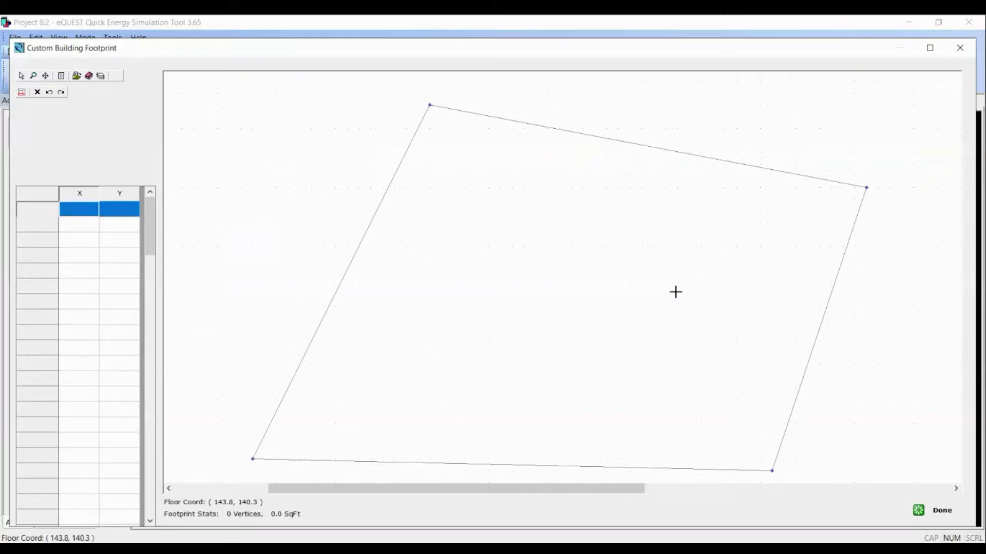
# Step: Pan the footprint view until the yellow Final zoning floor plan is in view
pyautogui.click(45, 75)
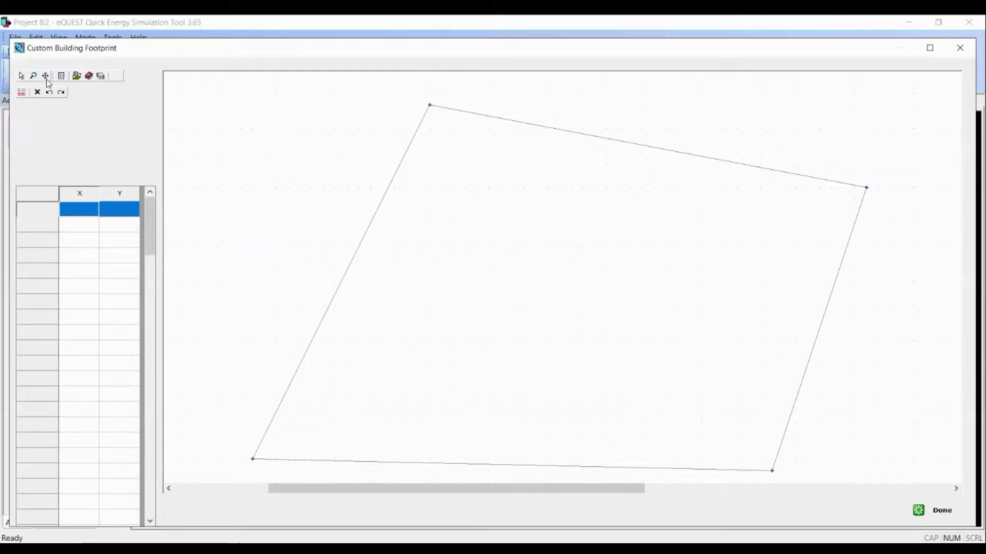
pyautogui.moveTo(478, 286); pyautogui.dragTo(645, 193)
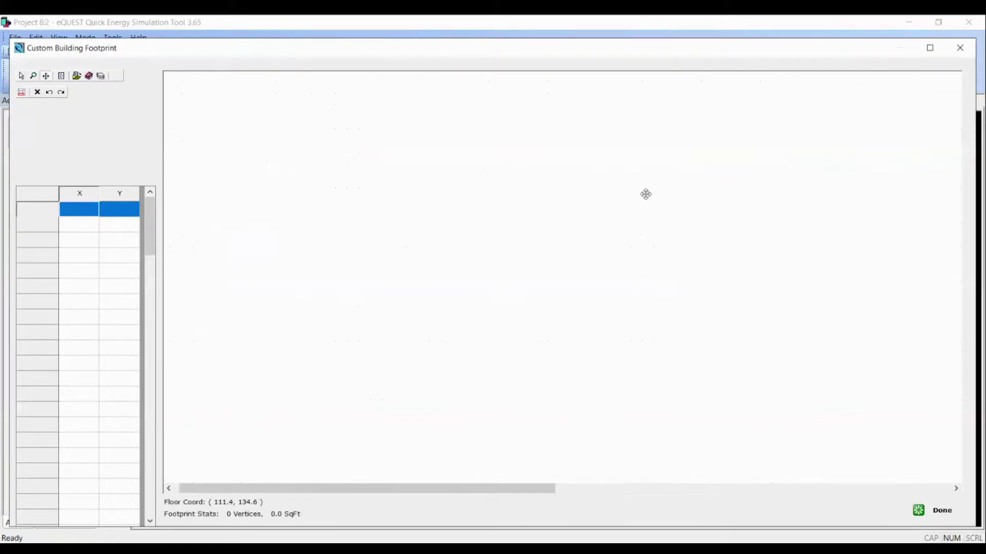
pyautogui.moveTo(375, 338); pyautogui.dragTo(504, 216)
pyautogui.moveTo(367, 352); pyautogui.dragTo(457, 190)
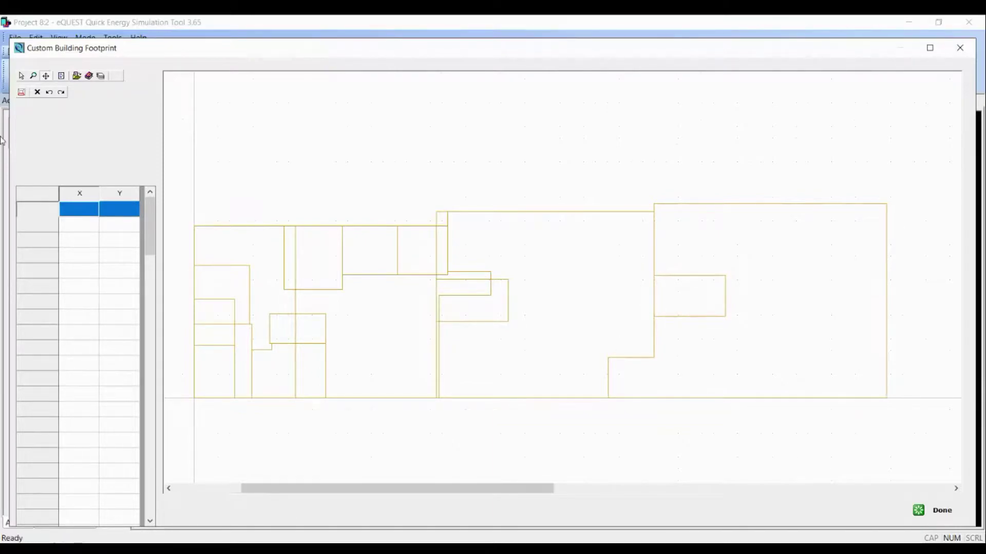
# Step: Hide the 2nd floor zone CAD layer so only the 1st floor zone outlines show
pyautogui.click(24, 95)
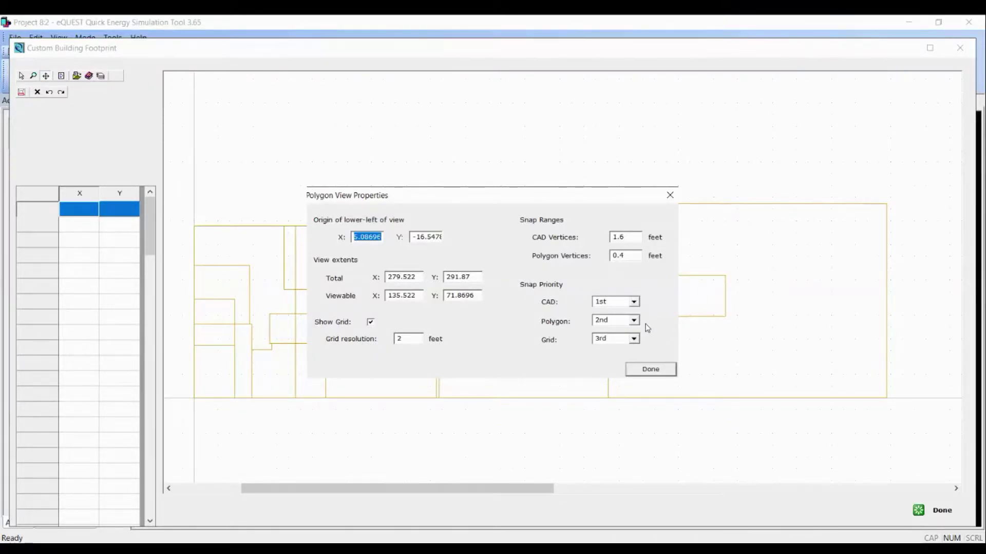
pyautogui.click(645, 370)
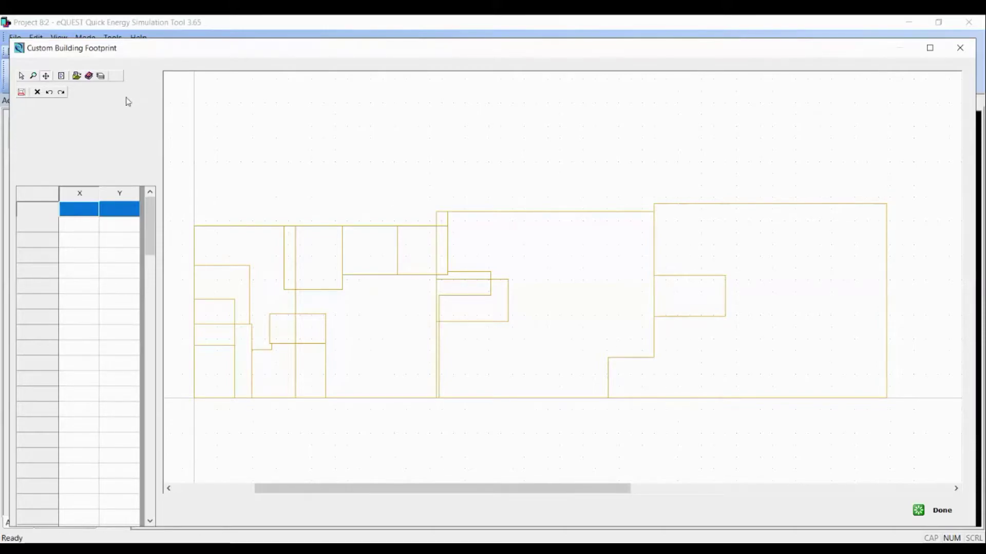
pyautogui.click(100, 76)
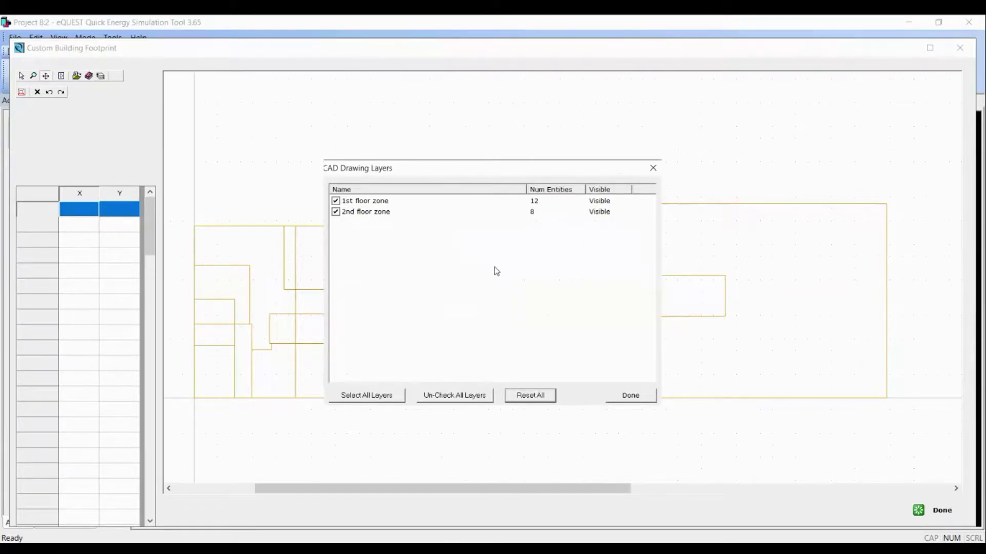
pyautogui.click(336, 212)
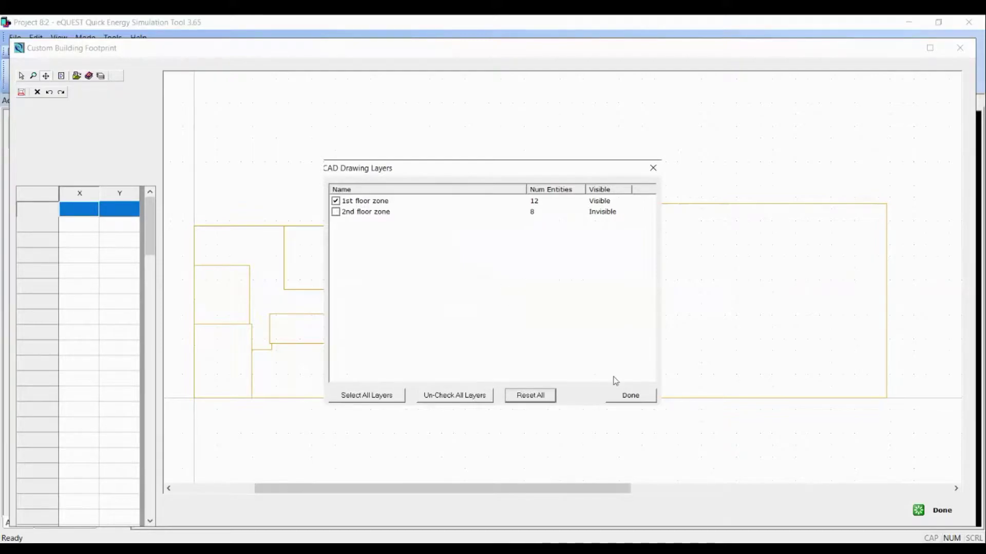
pyautogui.click(635, 401)
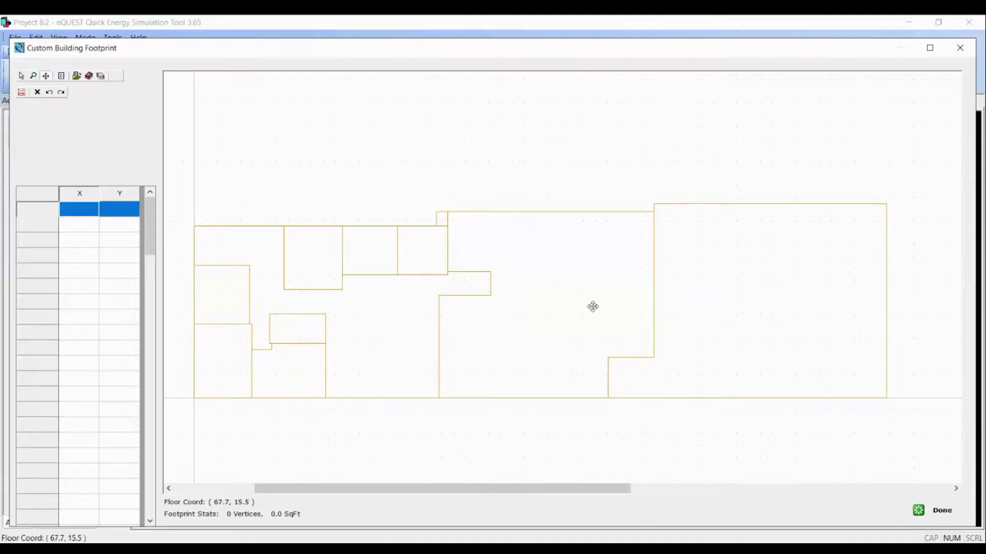
# Step: Trace the eight outer corners of the 1st floor plan, giving a 3656.5 sq ft footprint
pyautogui.click(20, 77)
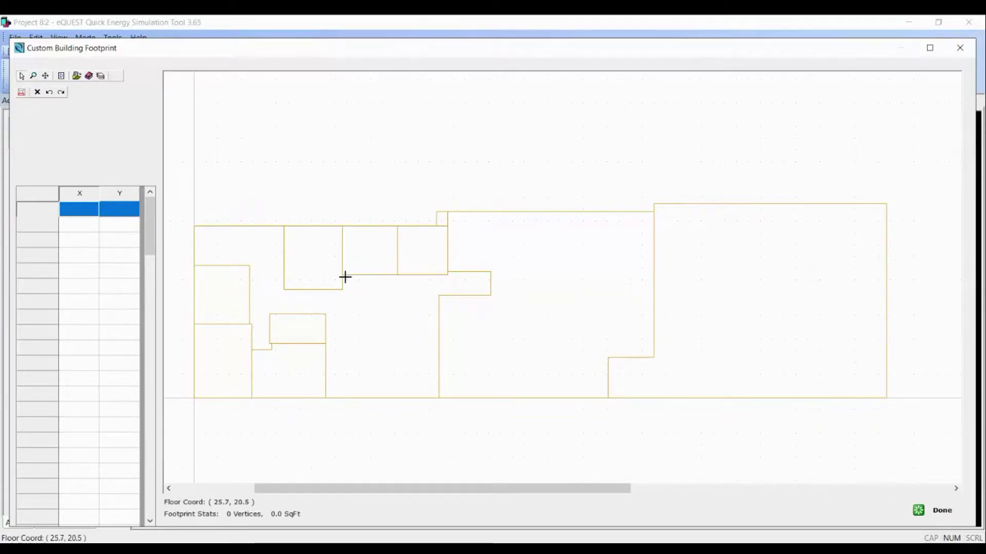
pyautogui.click(192, 397)
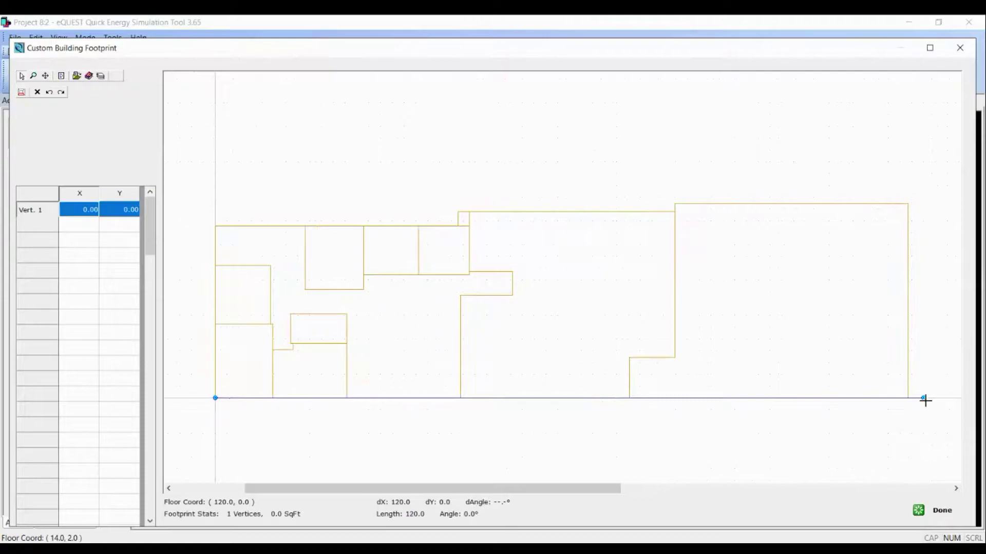
pyautogui.click(907, 398)
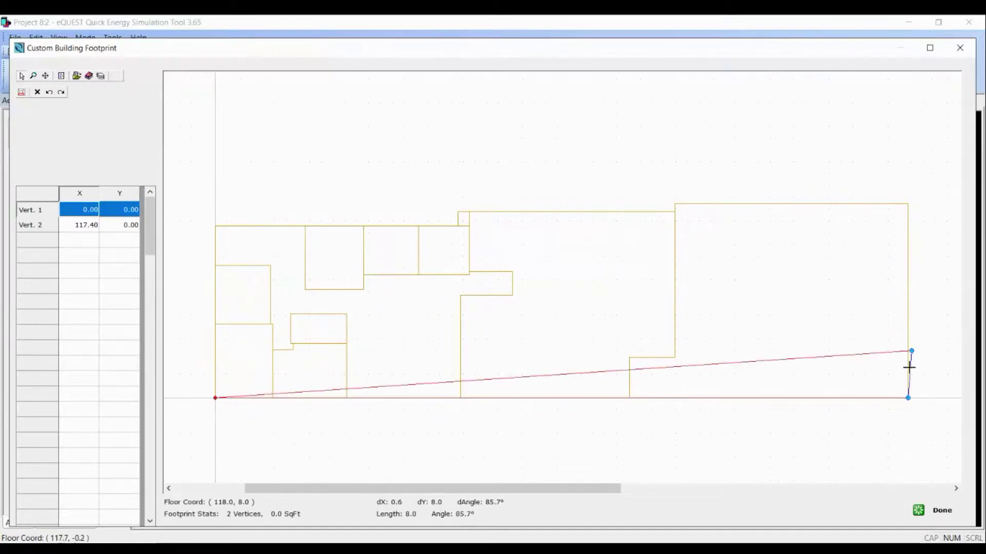
pyautogui.click(906, 205)
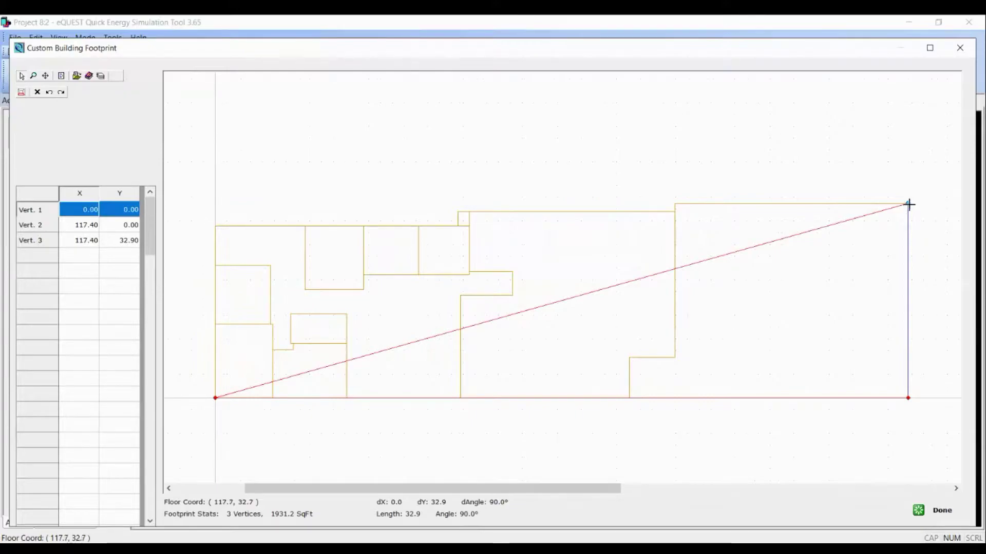
pyautogui.click(673, 204)
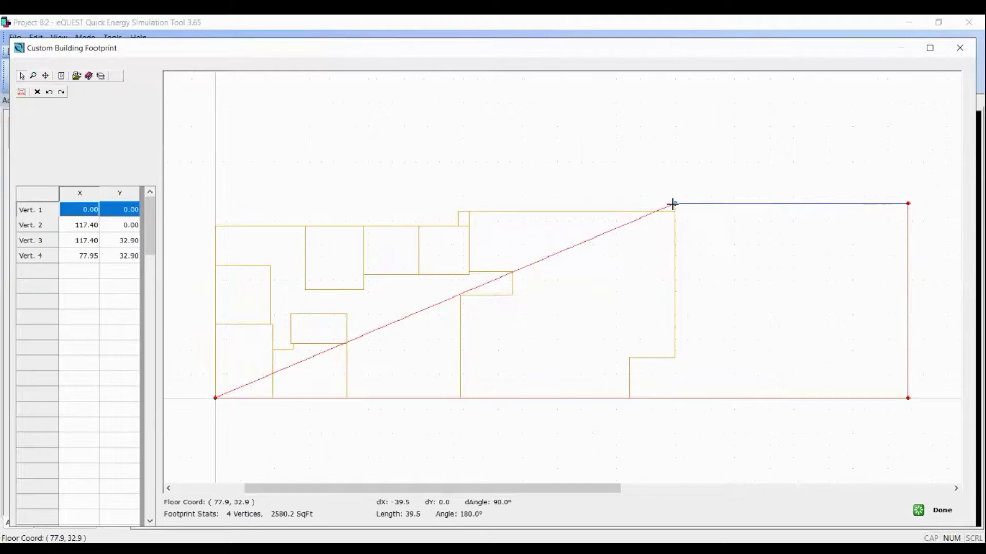
pyautogui.click(674, 211)
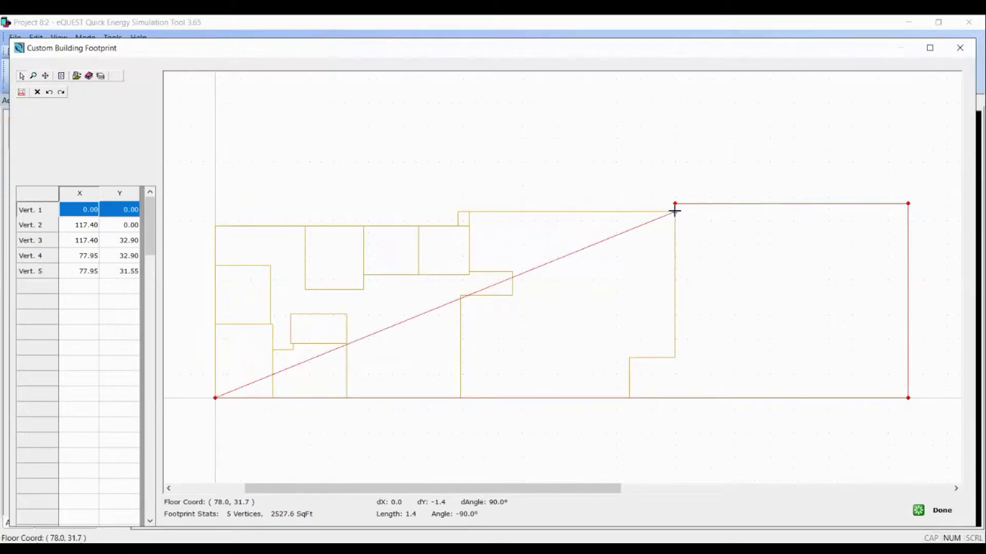
pyautogui.click(458, 211)
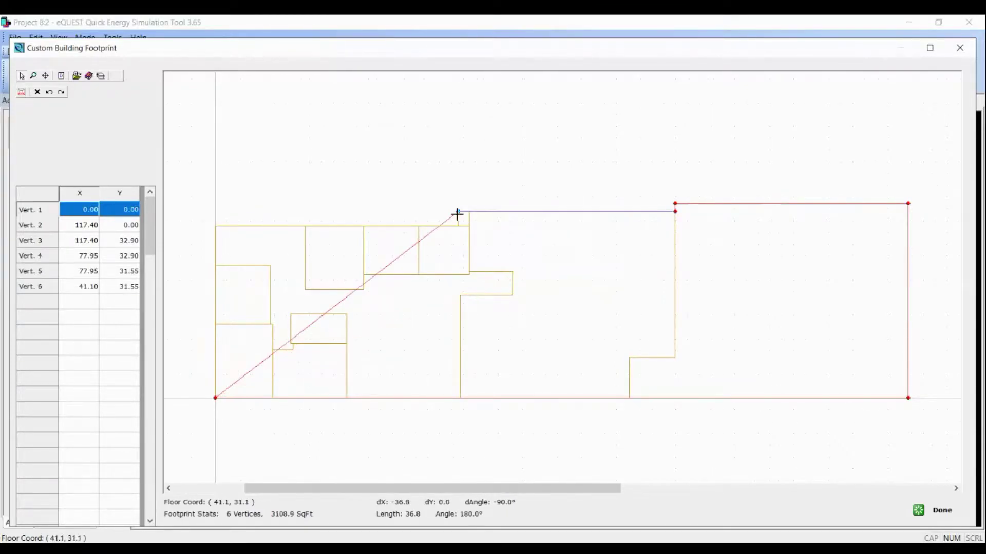
pyautogui.click(457, 226)
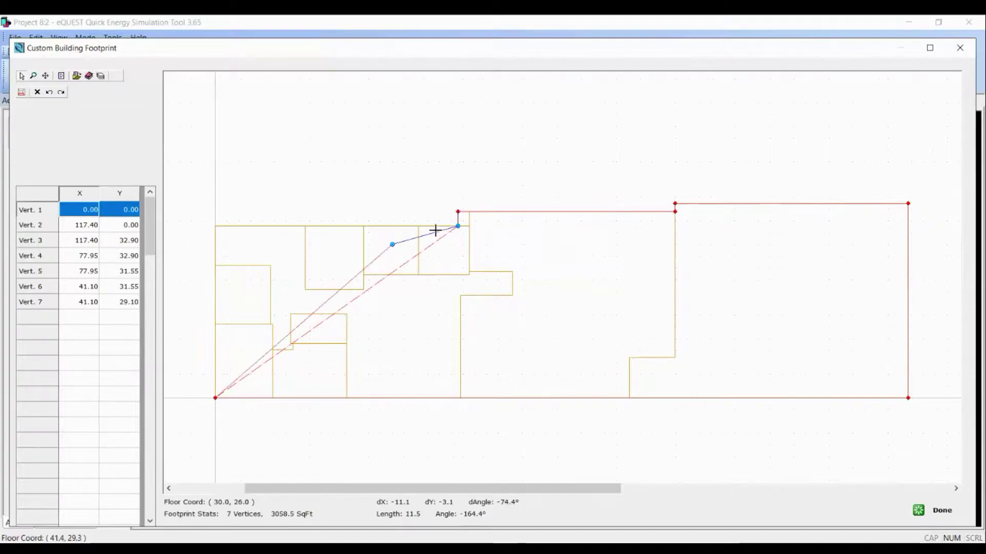
pyautogui.click(215, 226)
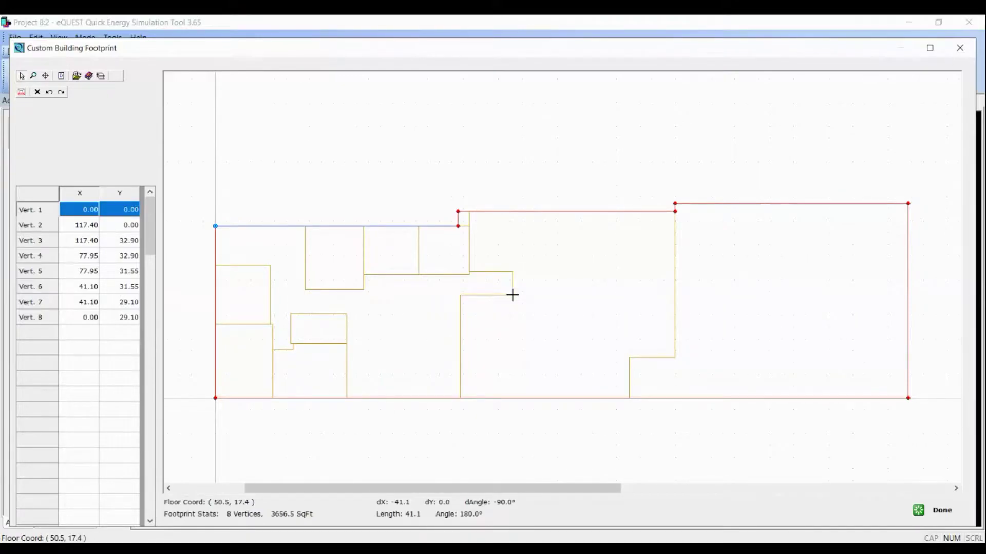
# Step: Save the new footprint shape and open the Custom Building Zoning editor
pyautogui.click(943, 511)
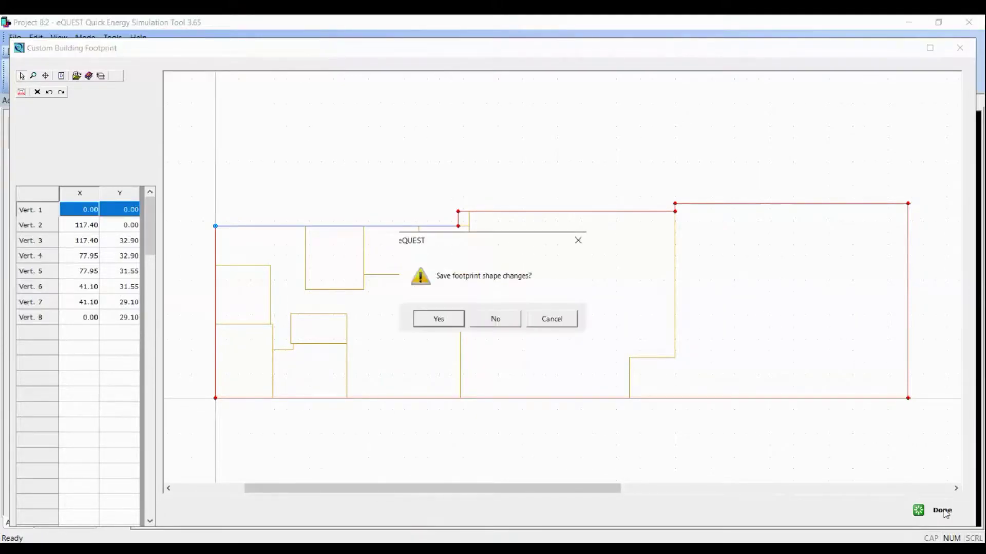
pyautogui.click(440, 319)
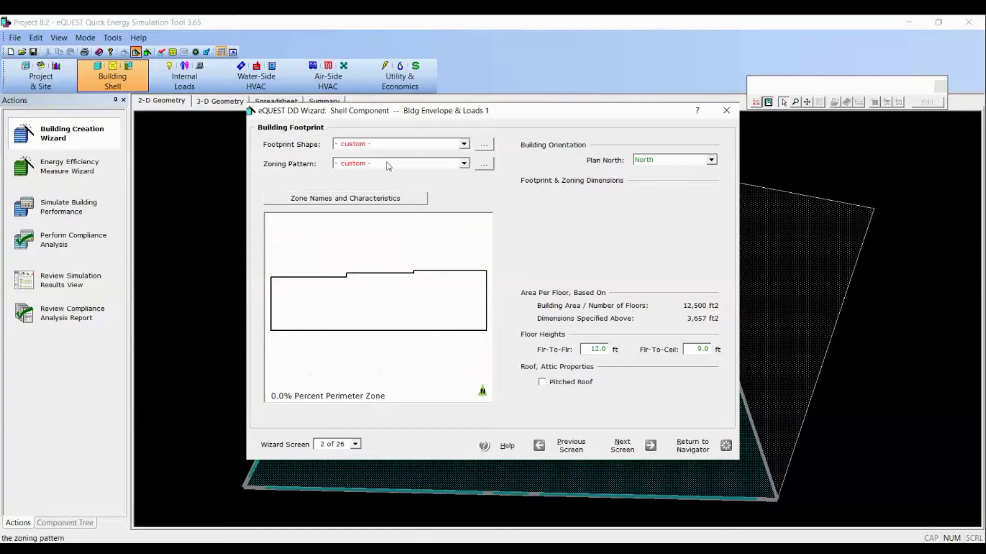
pyautogui.click(484, 163)
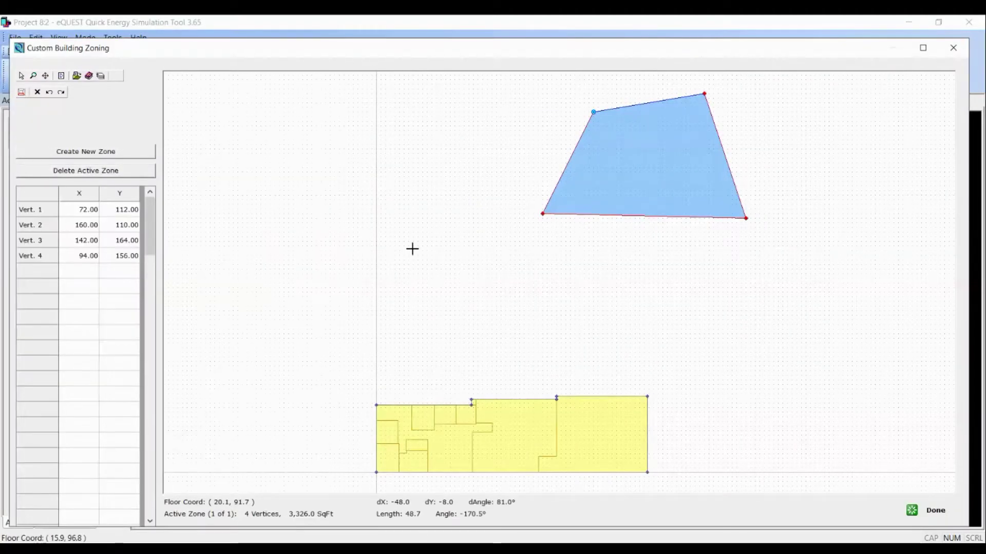
# Step: Delete all four vertices of the placeholder zone, leaving it at 0.0 sq ft
pyautogui.click(44, 208)
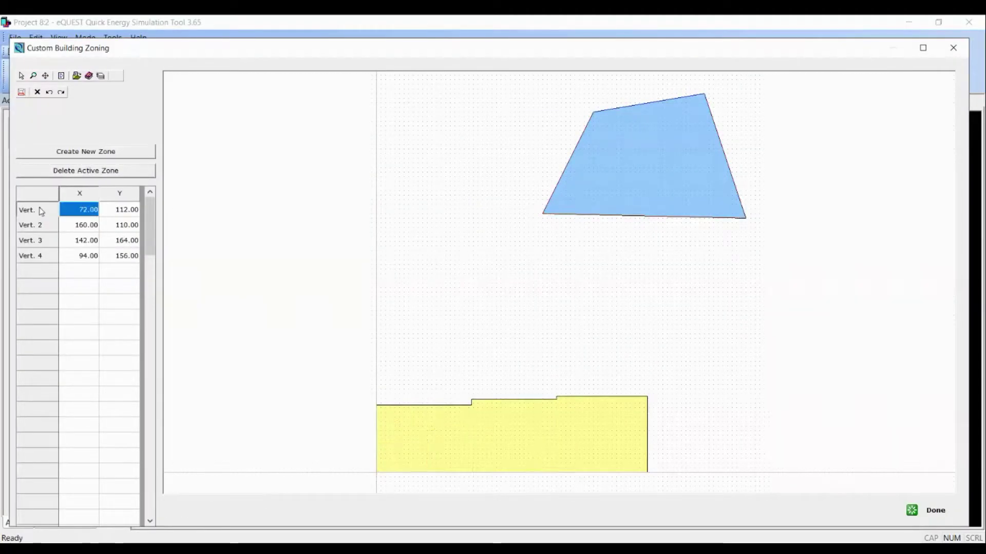
pyautogui.click(37, 92)
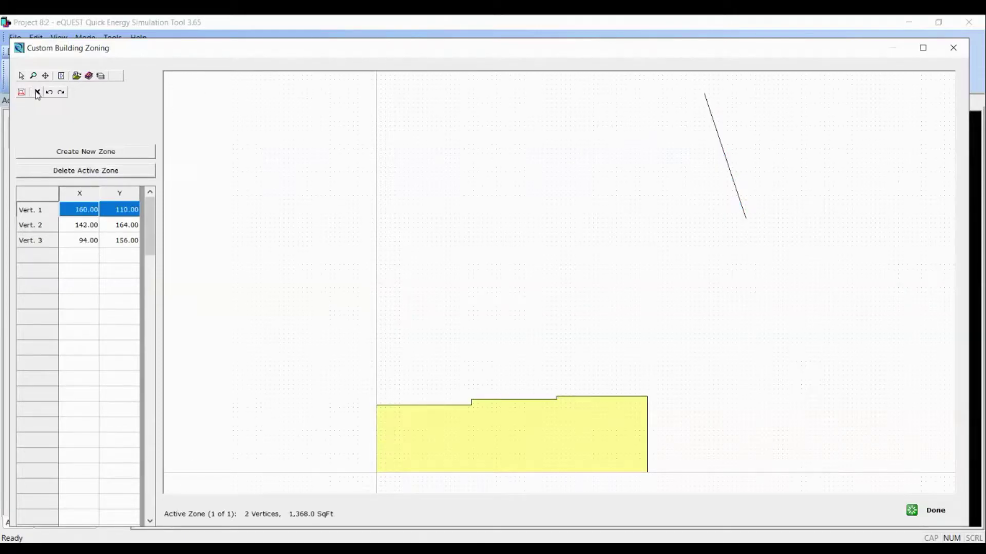
pyautogui.click(37, 92)
pyautogui.click(37, 93)
pyautogui.click(37, 92)
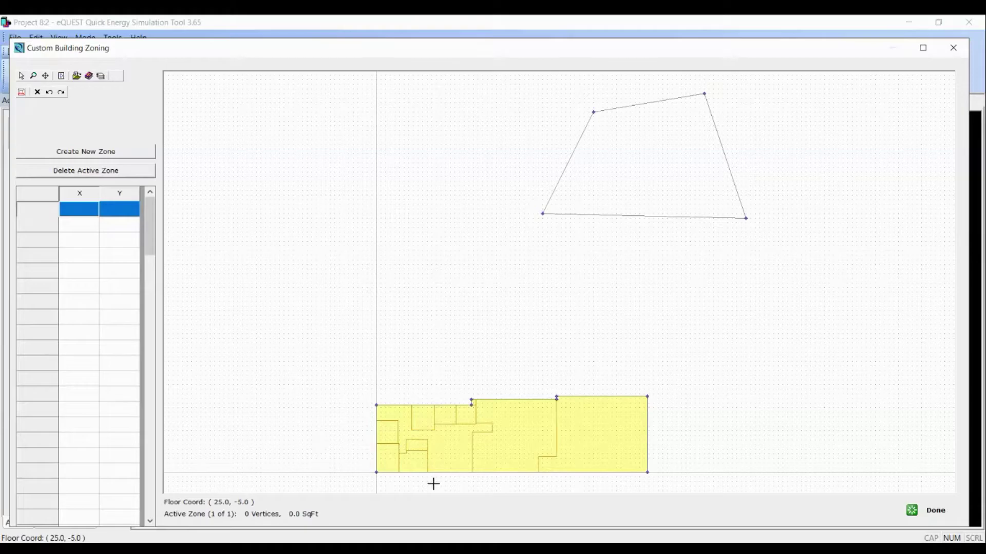
# Step: Set CAD snap priority to 1st and show only the 1st floor zone CAD layer
pyautogui.click(21, 93)
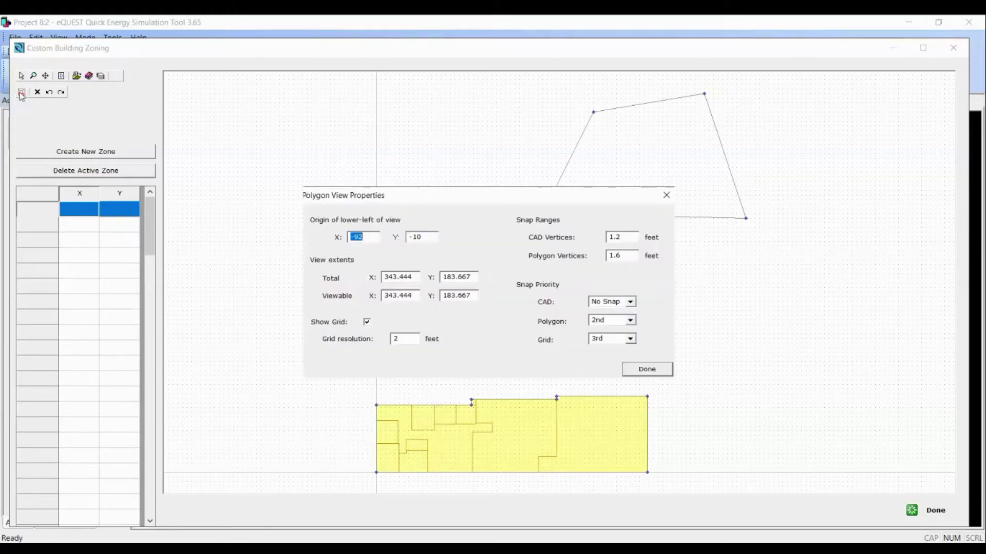
pyautogui.click(633, 304)
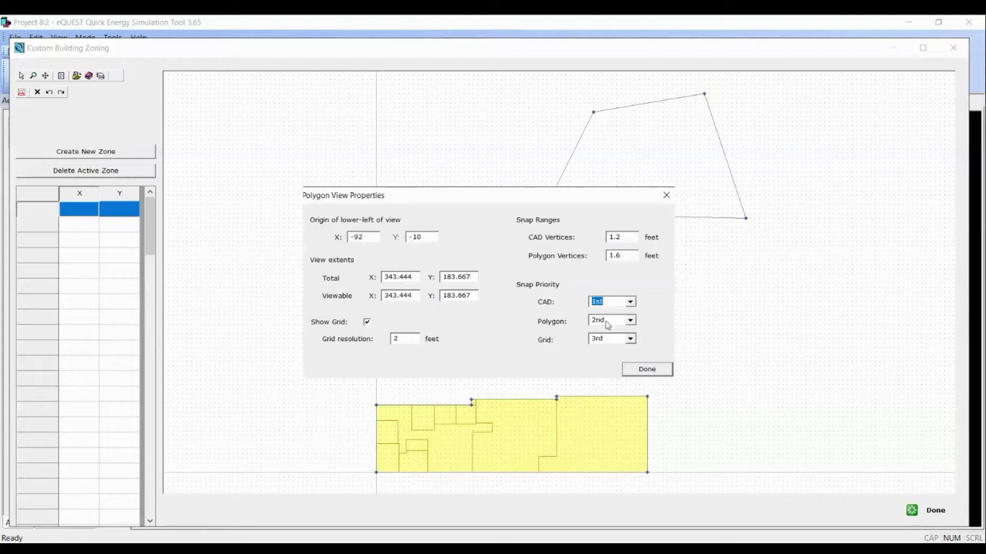
pyautogui.click(648, 370)
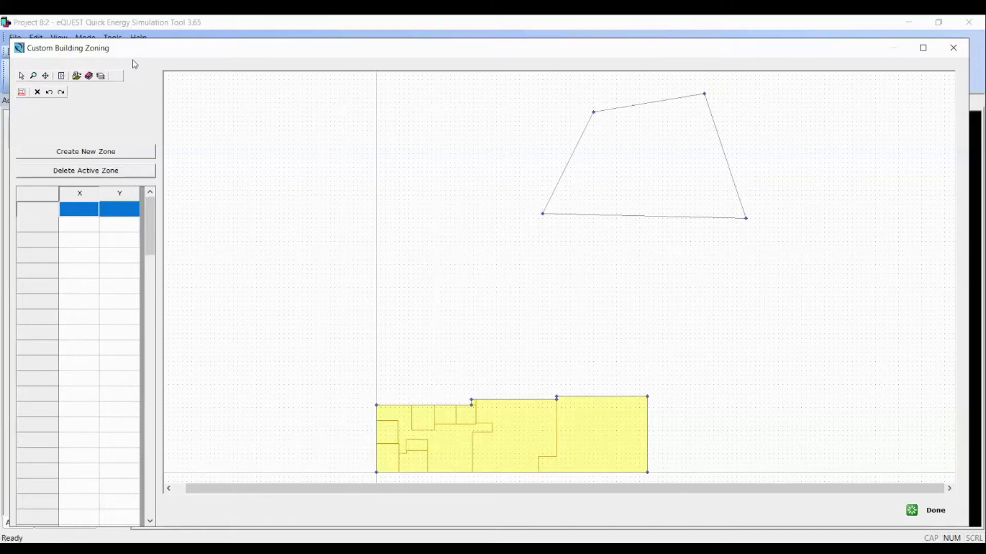
pyautogui.click(101, 76)
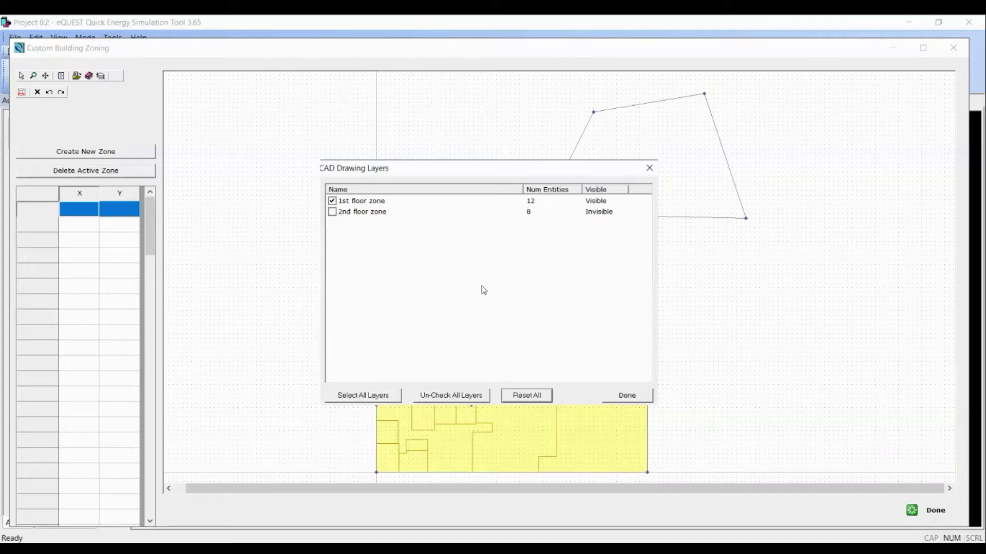
pyautogui.click(627, 396)
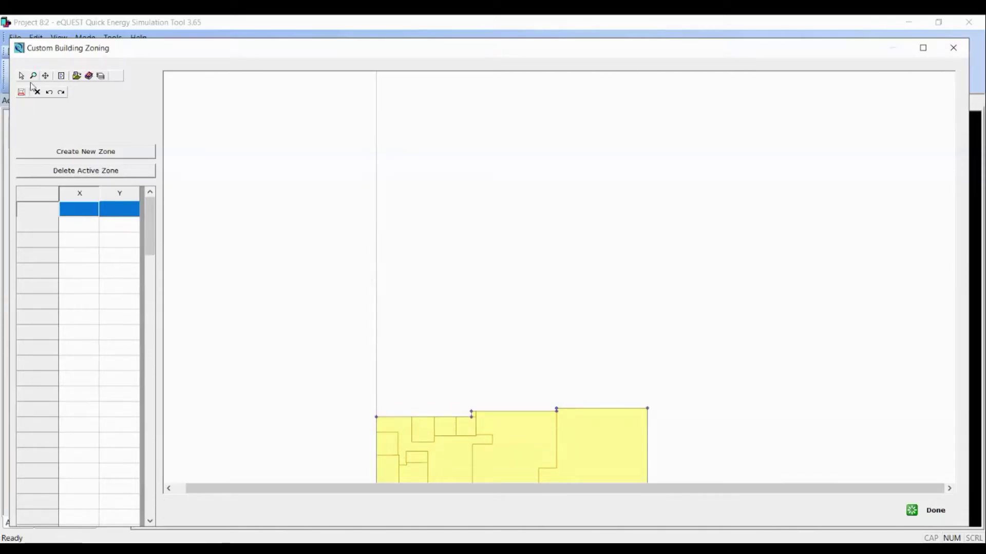
# Step: Zoom to the lower-left rooms and trace the first zone as a four-corner rectangle
pyautogui.click(46, 75)
pyautogui.moveTo(419, 417); pyautogui.dragTo(395, 214)
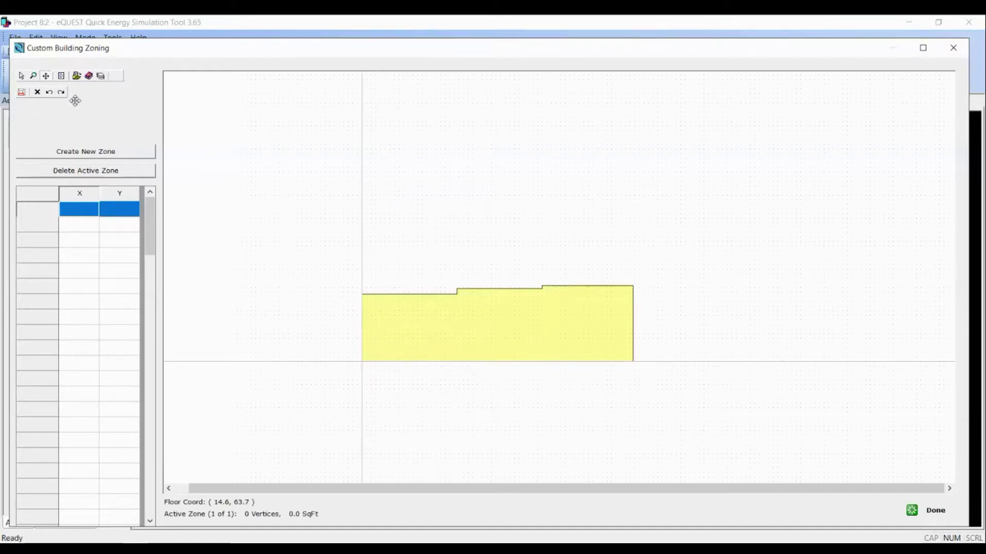
pyautogui.click(33, 75)
pyautogui.click(334, 382)
pyautogui.click(346, 295)
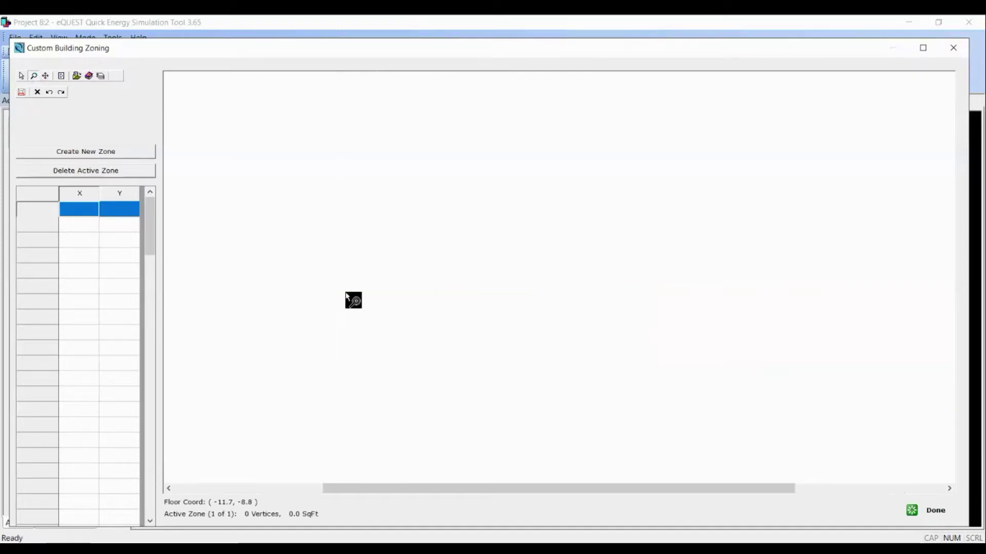
pyautogui.click(22, 77)
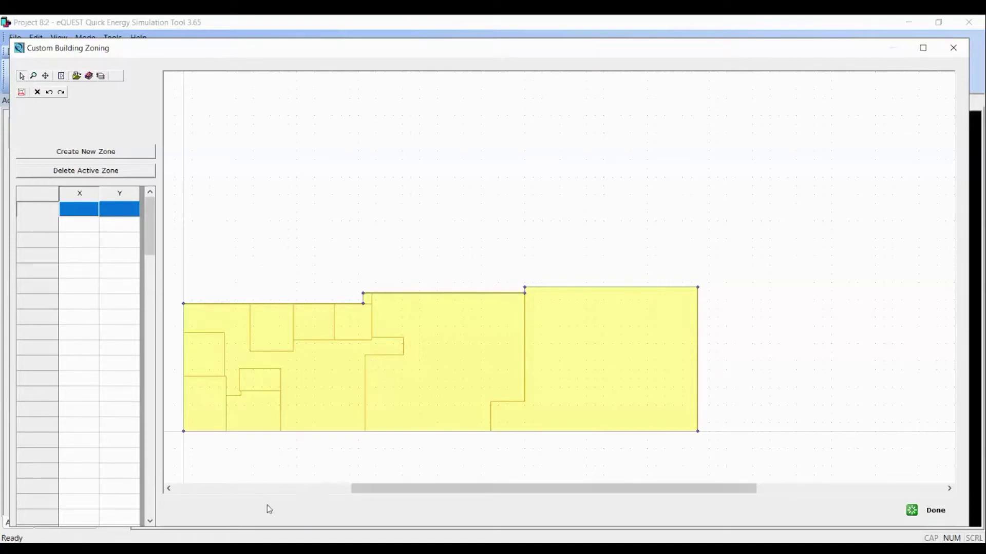
pyautogui.click(183, 432)
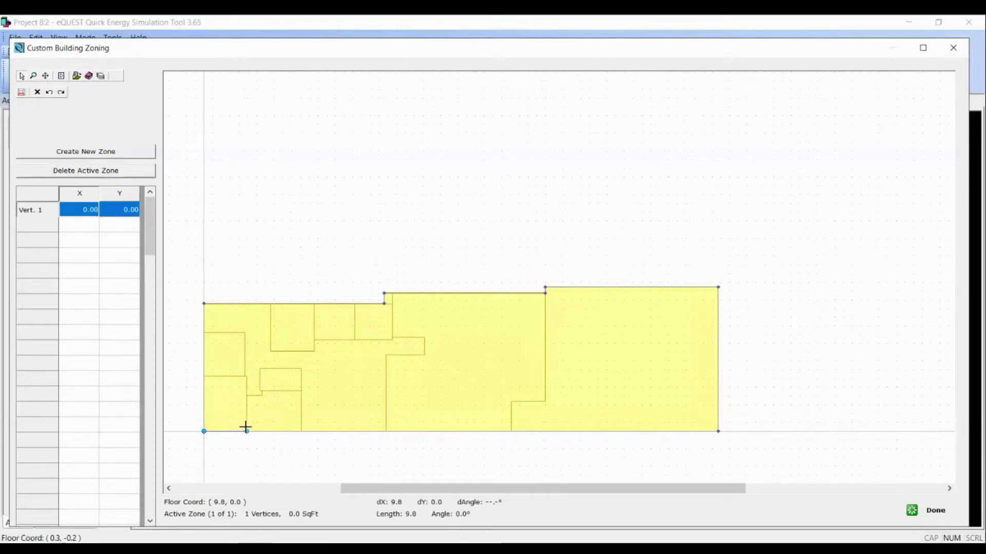
pyautogui.click(246, 432)
pyautogui.click(250, 375)
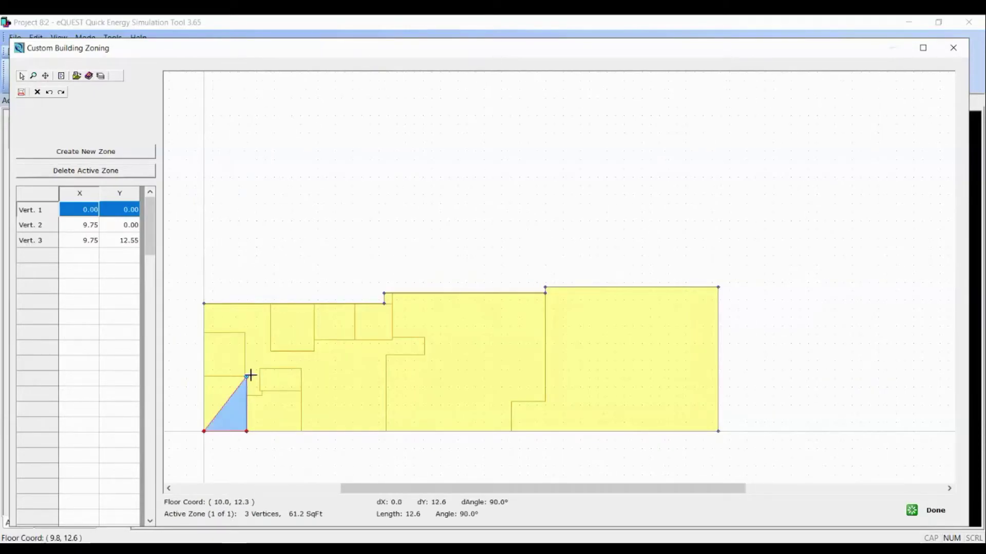
pyautogui.click(204, 376)
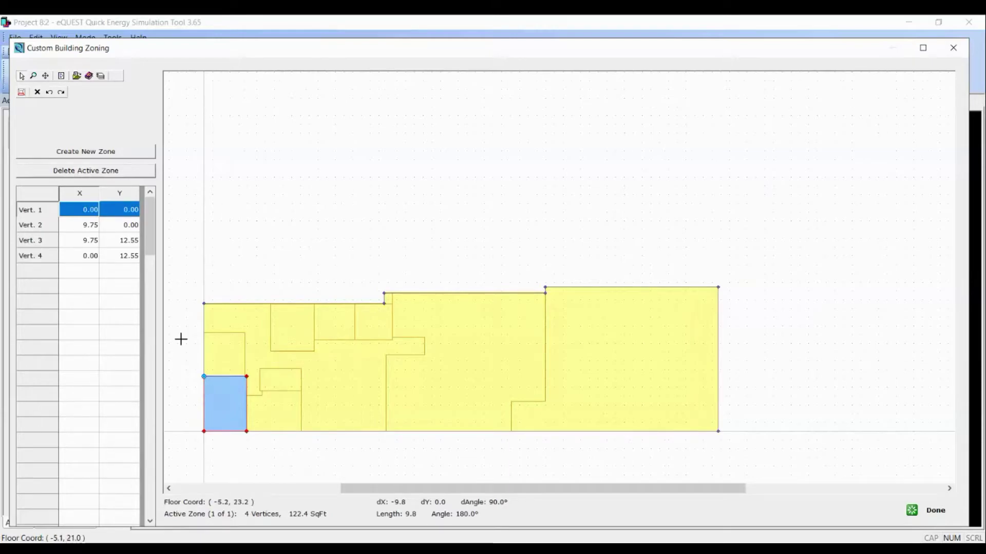
# Step: Create a second zone with six corners over the adjacent room (112.3 sq ft) and finish zoning
pyautogui.click(57, 153)
pyautogui.click(246, 432)
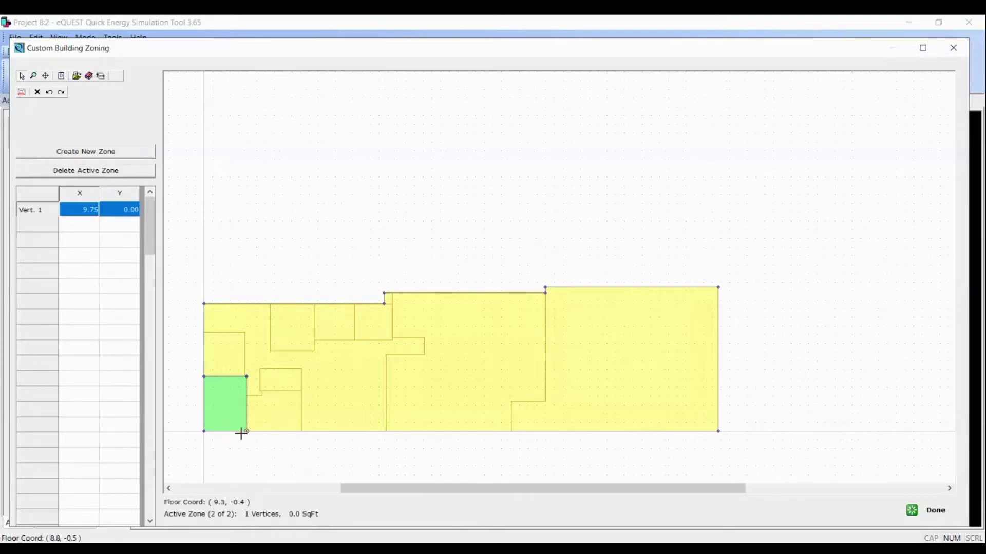
pyautogui.click(308, 430)
pyautogui.click(301, 391)
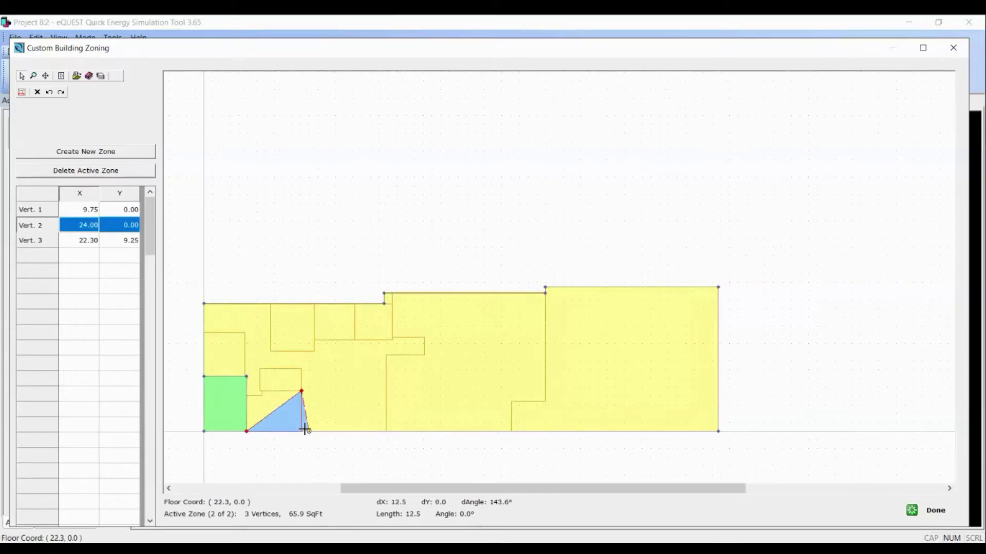
pyautogui.click(301, 401)
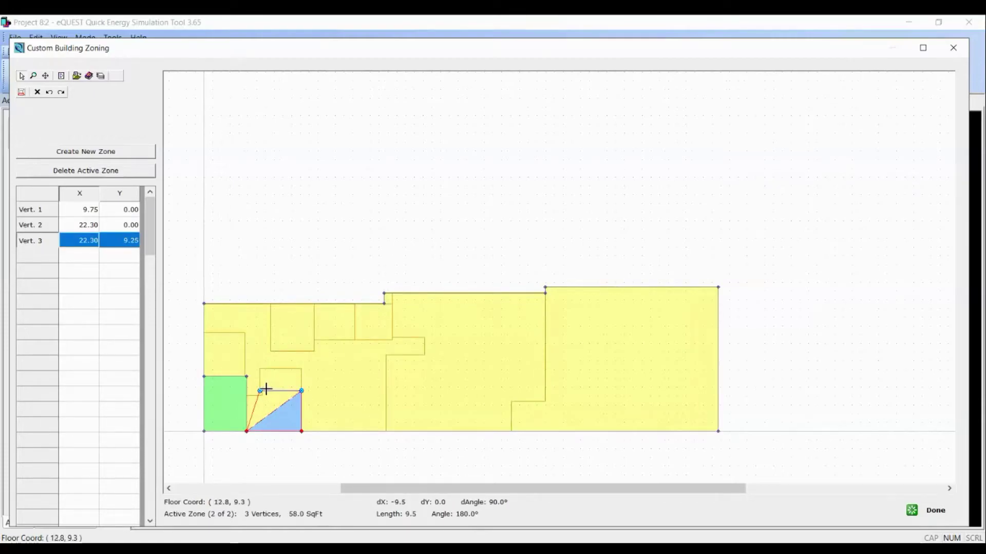
pyautogui.click(262, 391)
pyautogui.click(262, 395)
pyautogui.doubleClick(247, 395)
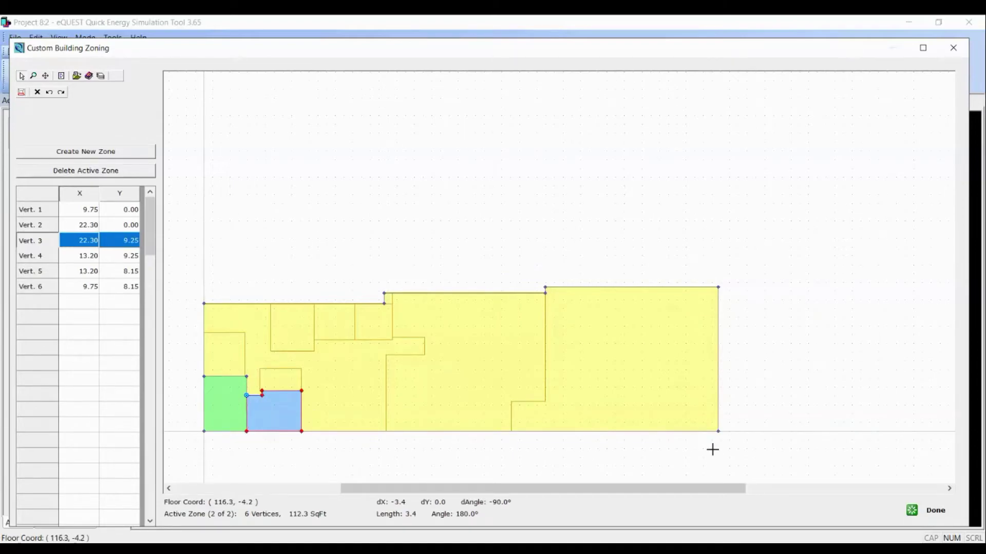
pyautogui.click(931, 511)
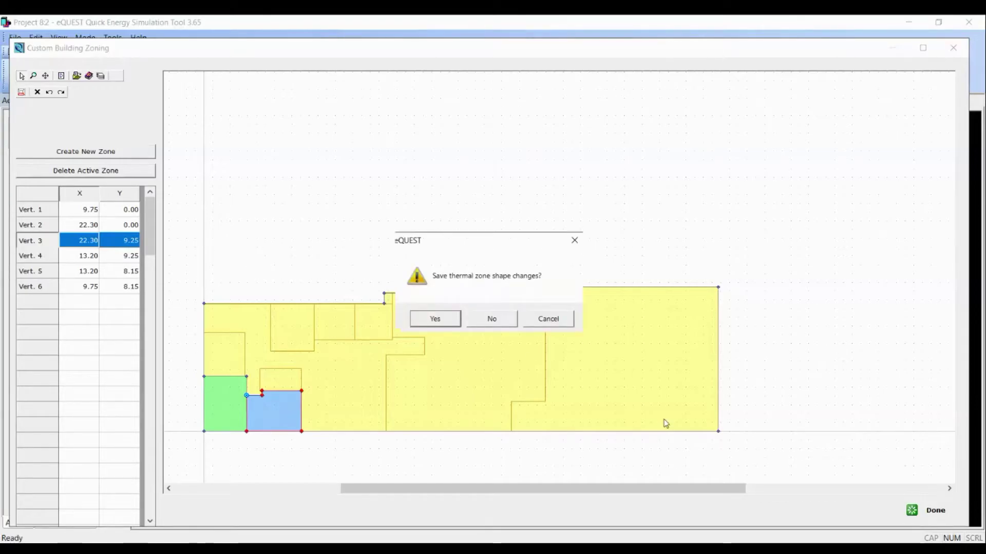
# Step: Save the zone shapes, create shell Bldg Envelope & Loads 2, and reach its footprint screen
pyautogui.click(436, 320)
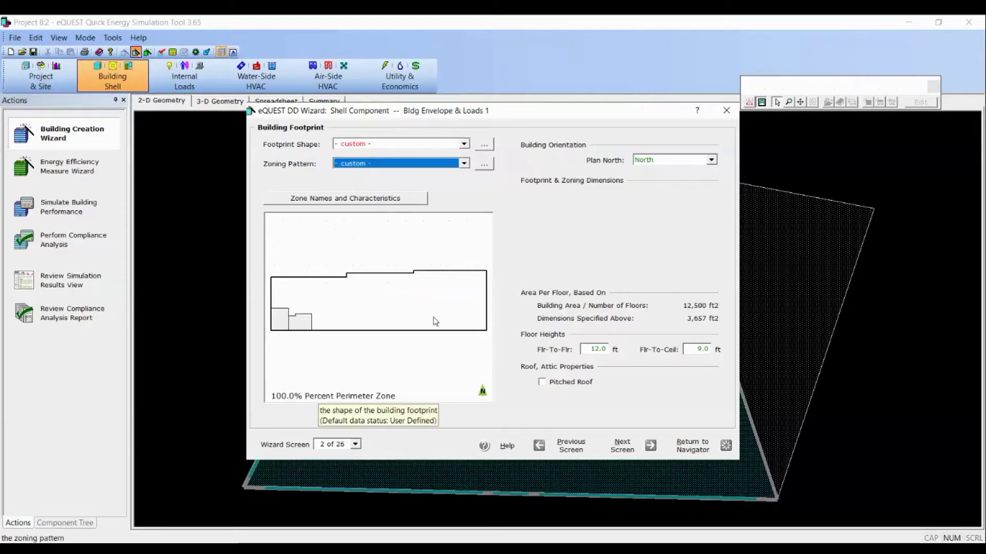
pyautogui.click(706, 453)
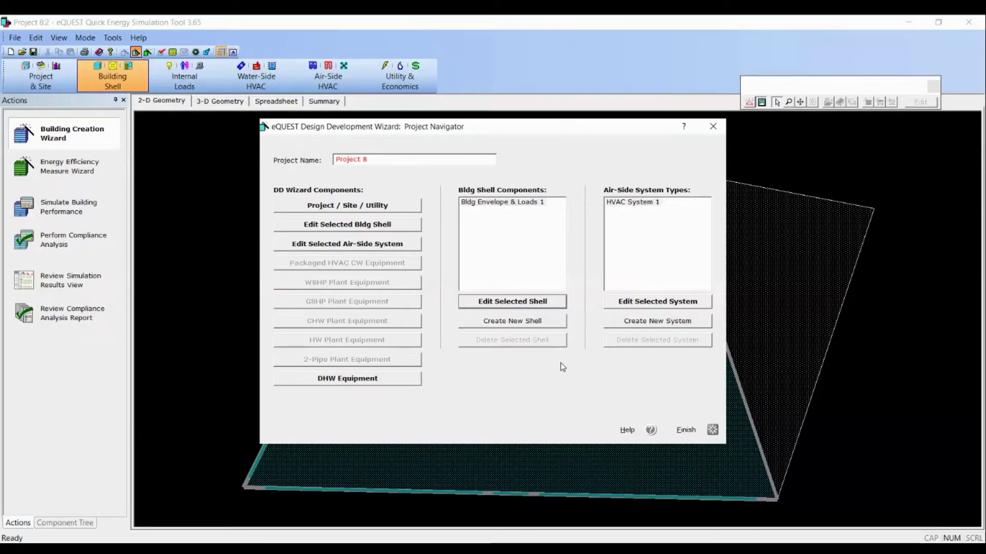
pyautogui.click(535, 322)
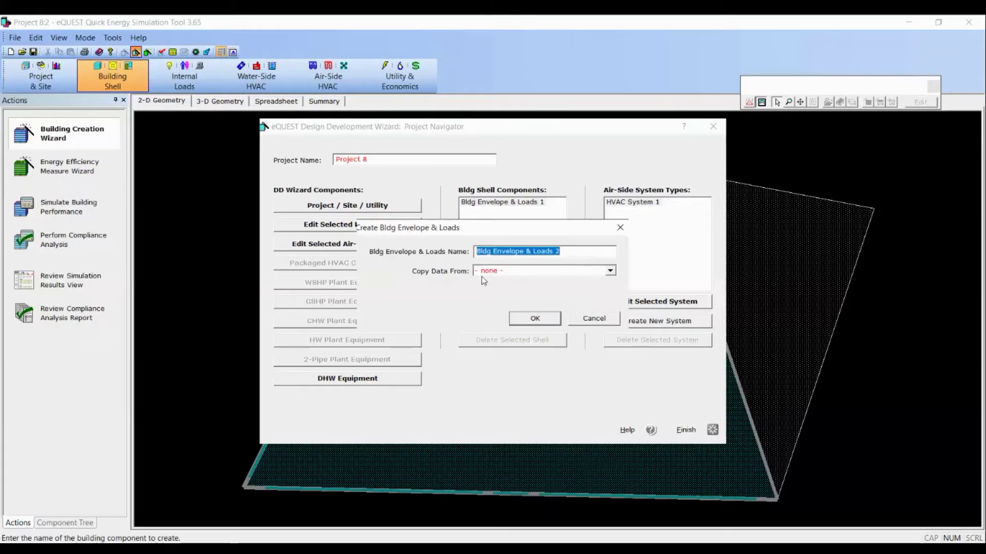
pyautogui.click(535, 317)
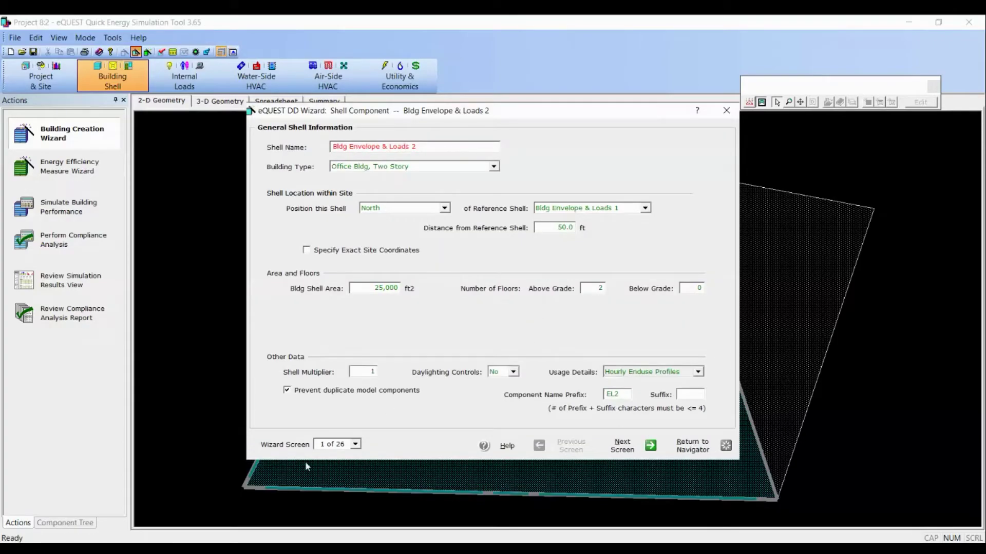
pyautogui.click(355, 444)
pyautogui.press('Down')
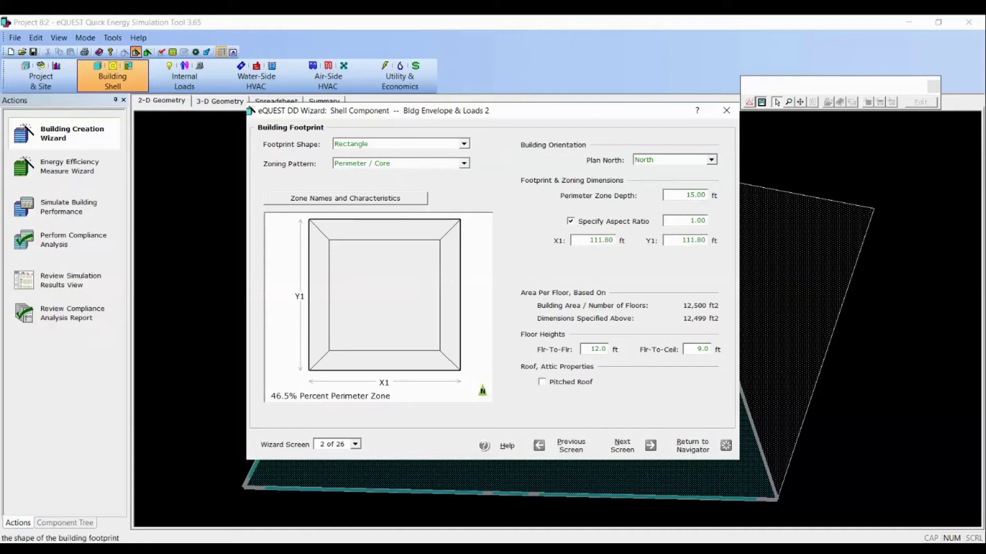
# Step: Start a custom footprint from a blank slate over the Final zoning - DWG 3 plan
pyautogui.click(364, 240)
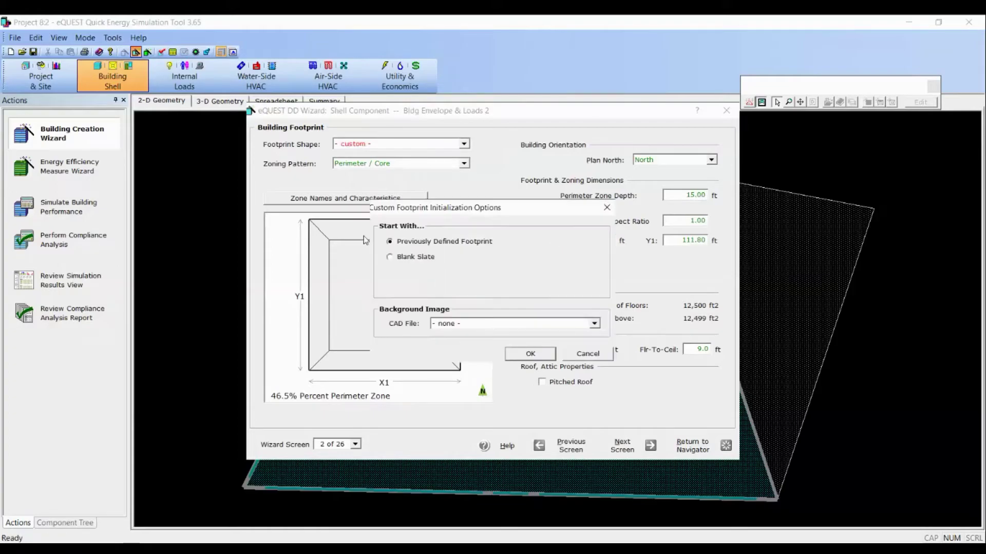
pyautogui.click(391, 262)
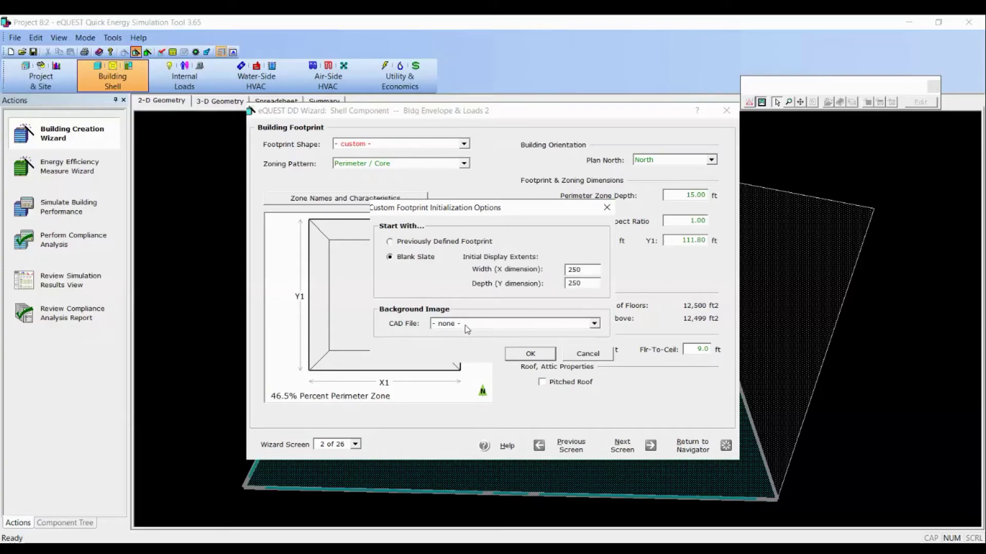
pyautogui.click(594, 324)
pyautogui.click(490, 375)
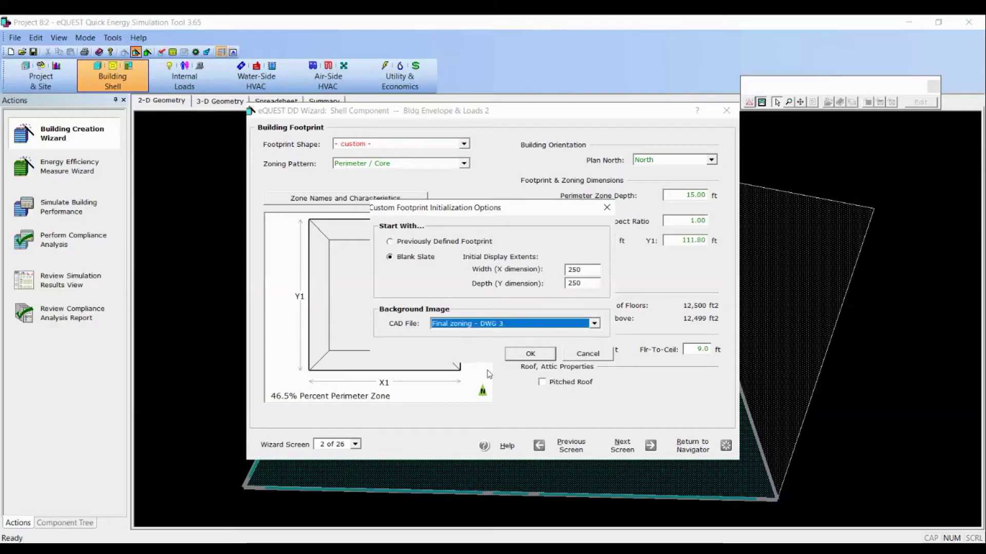
pyautogui.click(545, 354)
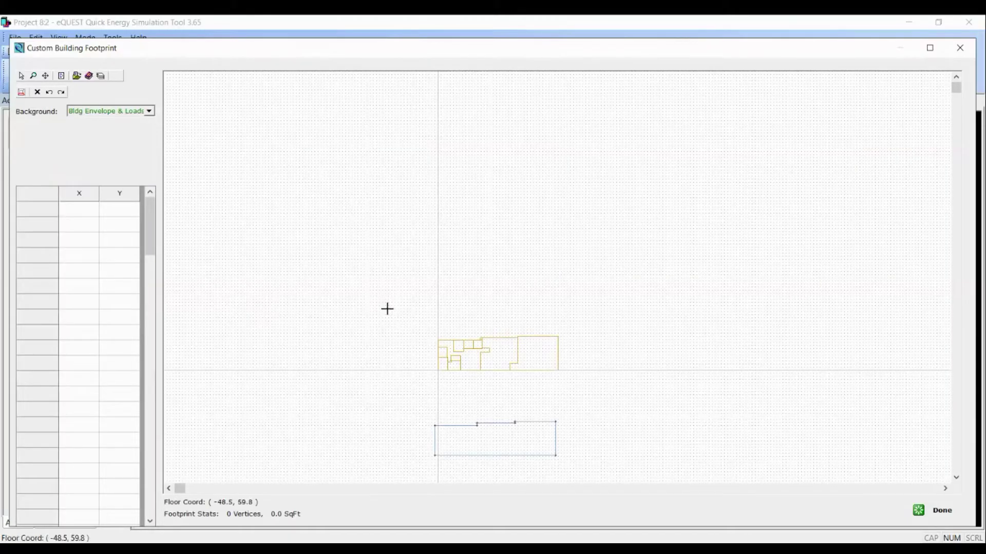
# Step: Hide the '1st floor zone' CAD layer and show the '2nd floor zone' layer instead
pyautogui.click(102, 77)
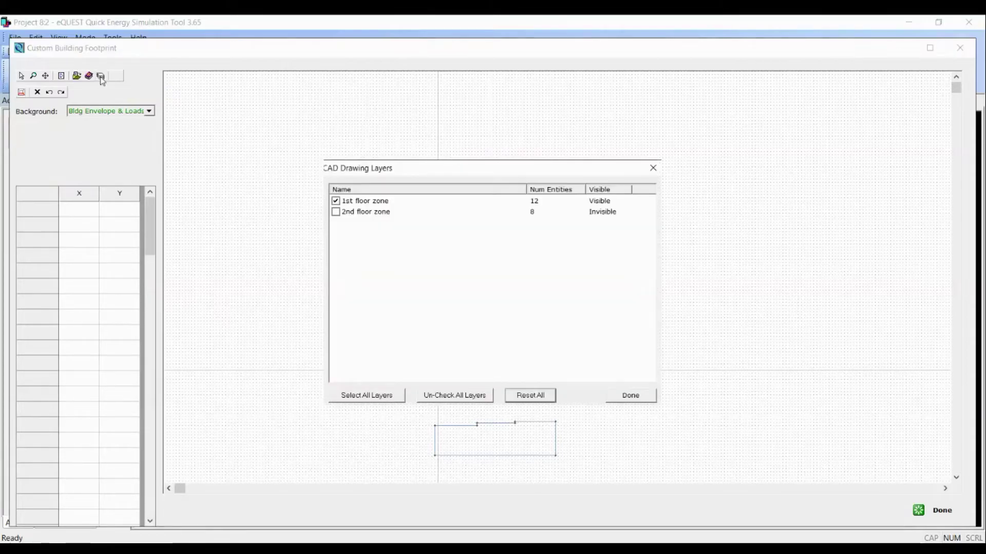
pyautogui.click(336, 201)
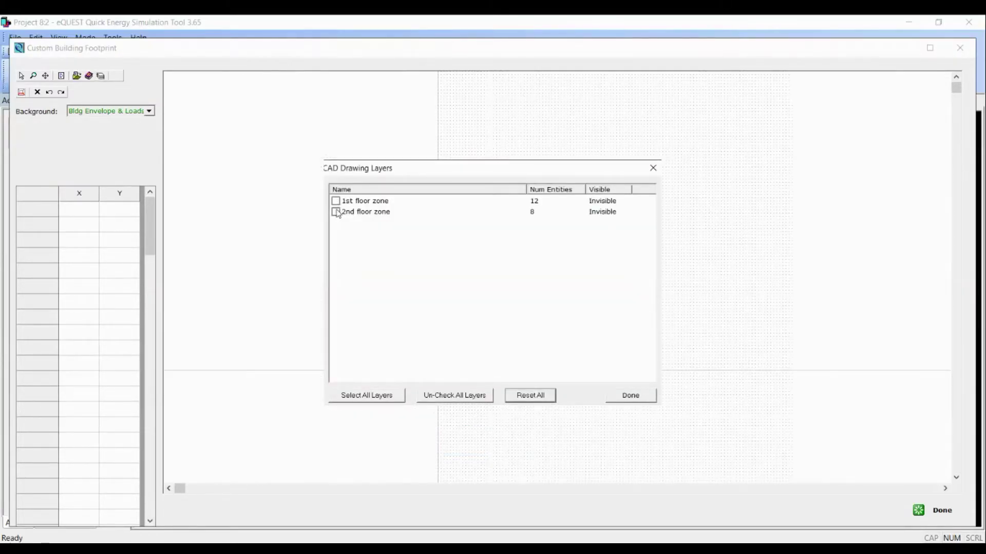
pyautogui.click(336, 212)
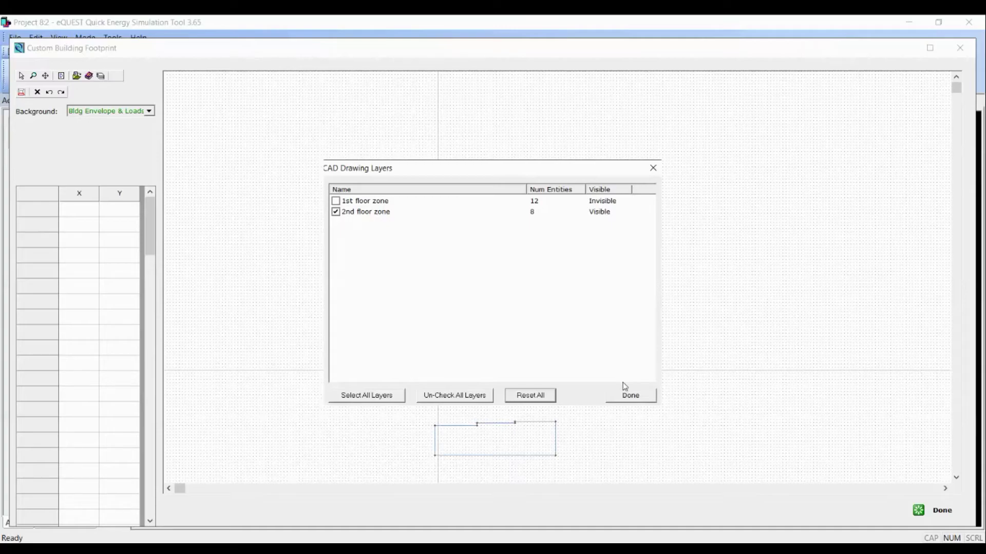
pyautogui.click(639, 398)
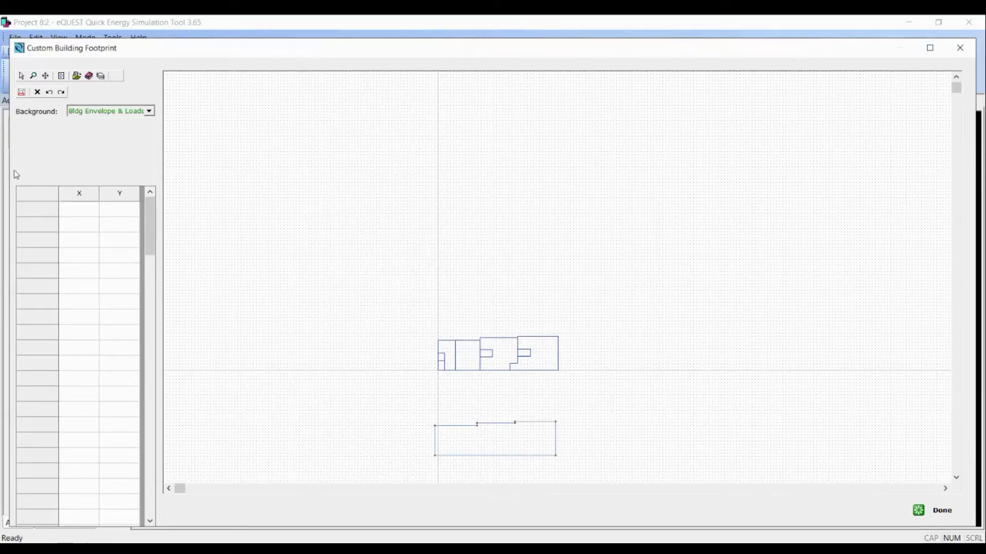
pyautogui.click(21, 92)
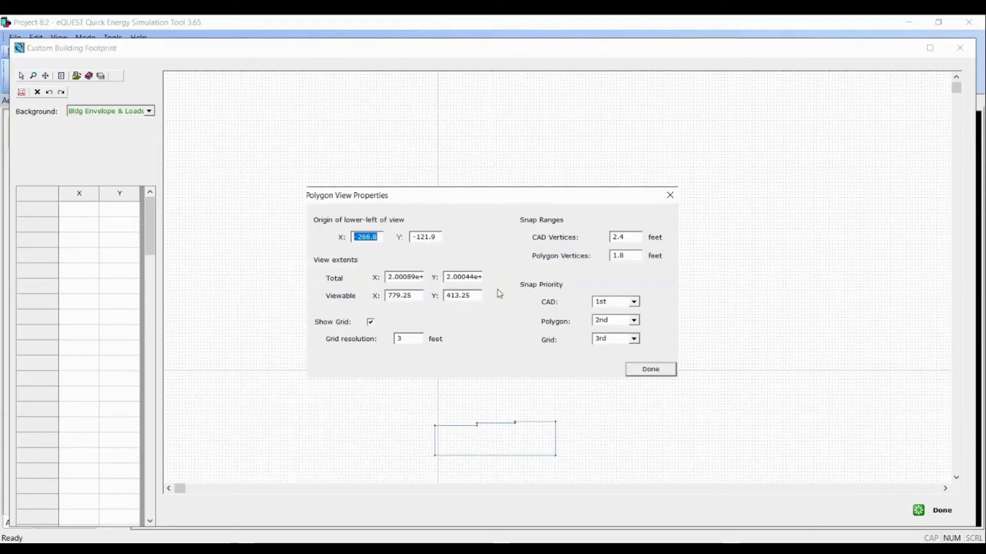
pyautogui.click(651, 370)
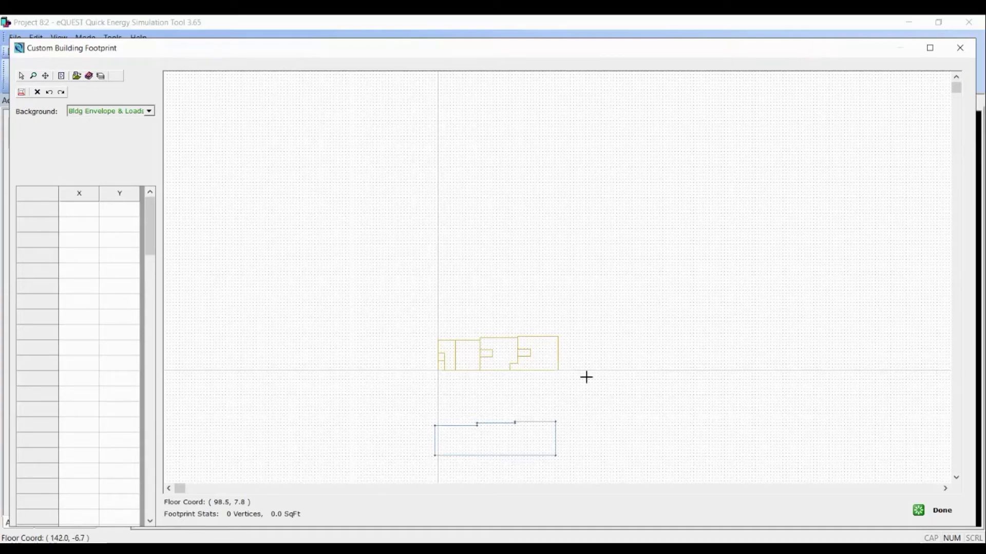
# Step: Zoom into the plan, trace the 8-vertex footprint along the CAD corners, and save it
pyautogui.click(33, 76)
pyautogui.click(492, 443)
pyautogui.moveTo(489, 440); pyautogui.dragTo(430, 239)
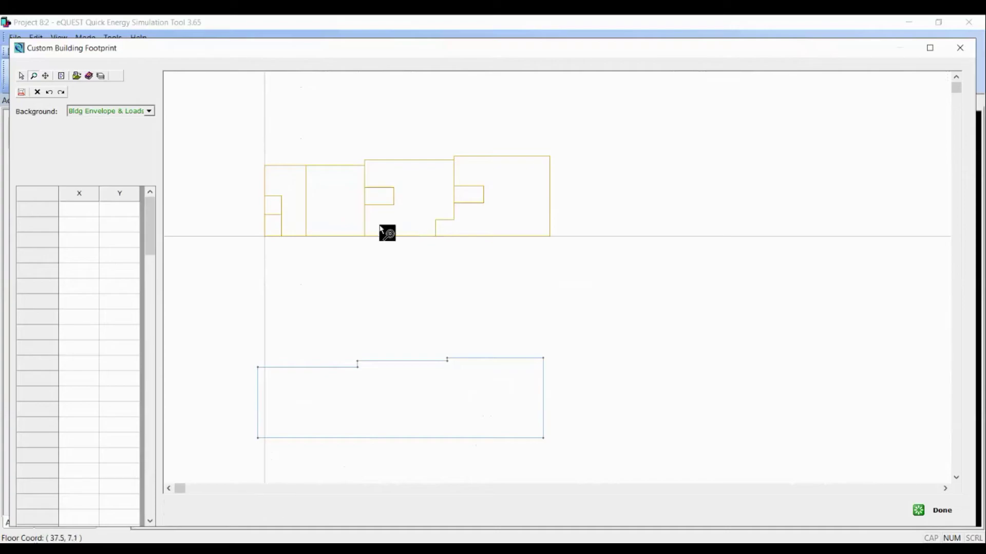
pyautogui.click(21, 91)
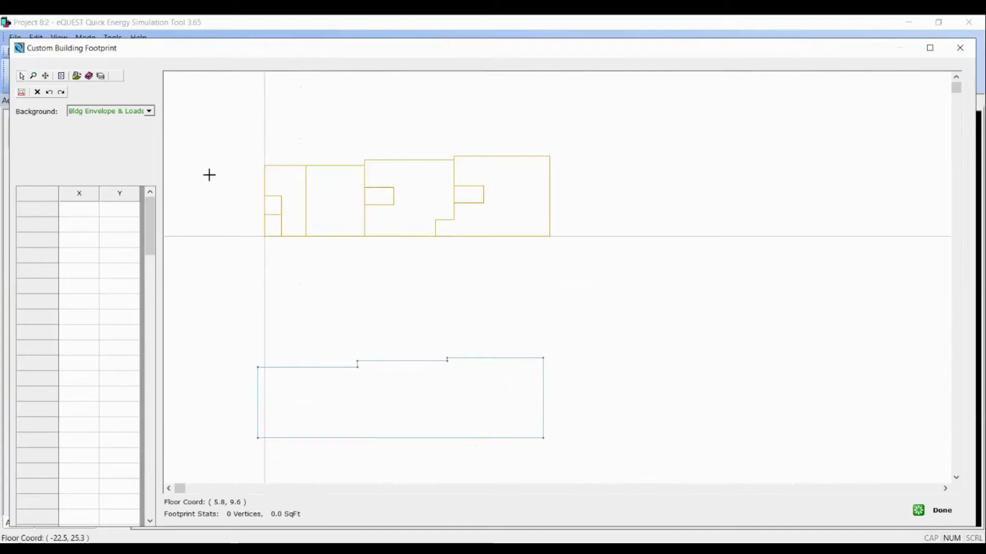
pyautogui.click(265, 235)
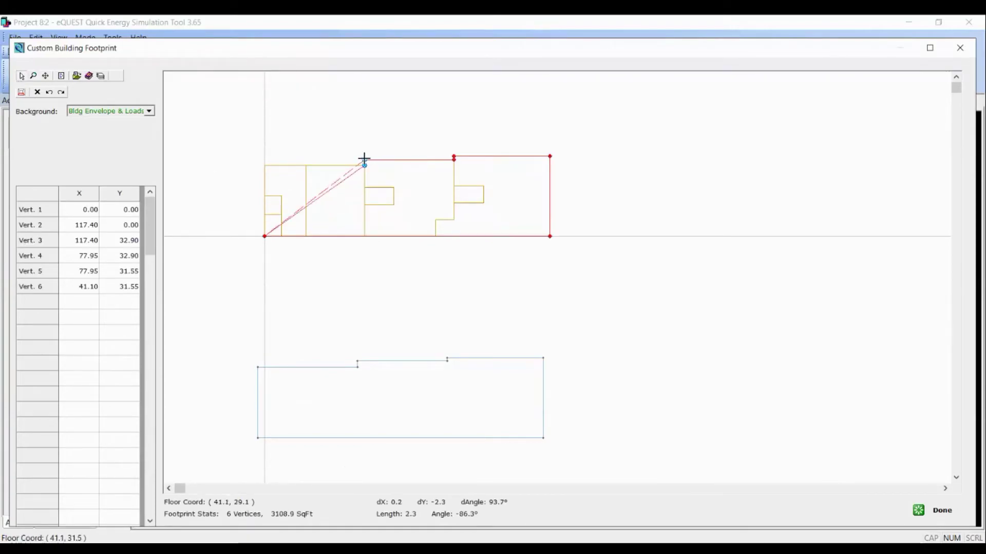
pyautogui.click(364, 165)
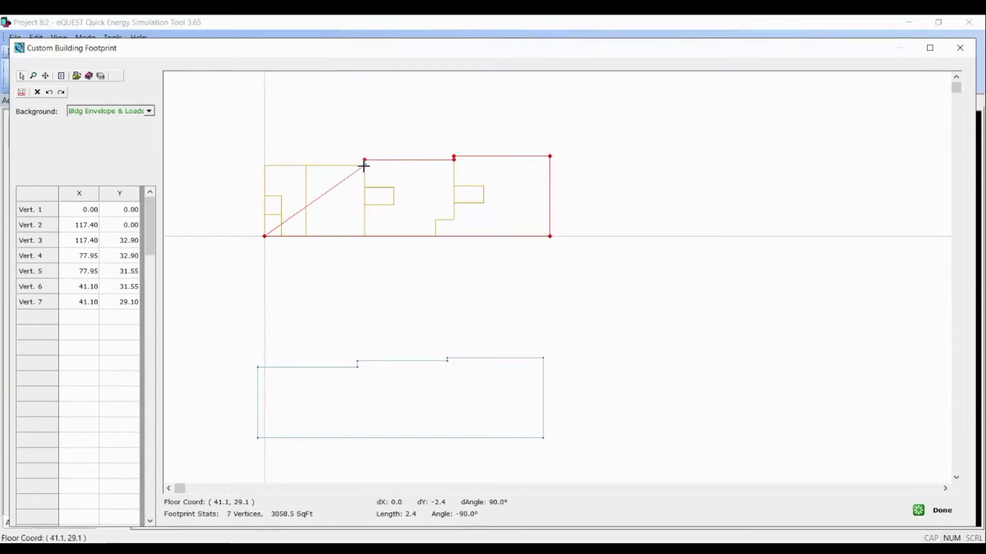
pyautogui.click(266, 165)
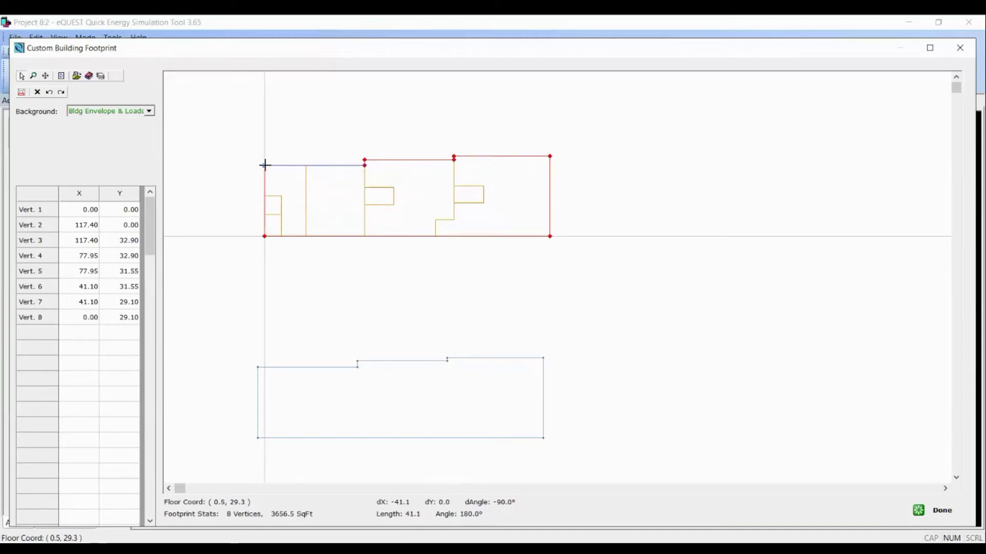
pyautogui.click(434, 251)
pyautogui.click(939, 510)
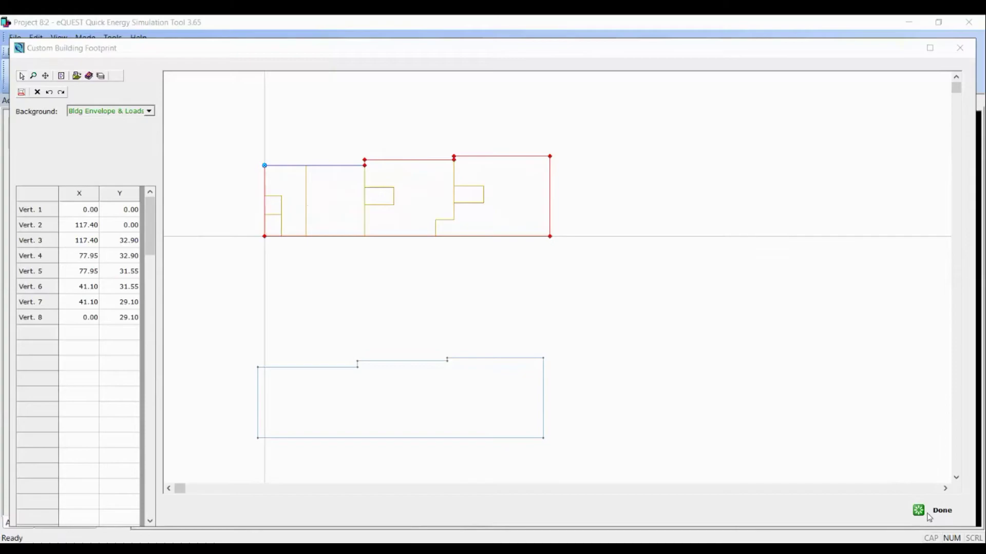
pyautogui.click(439, 319)
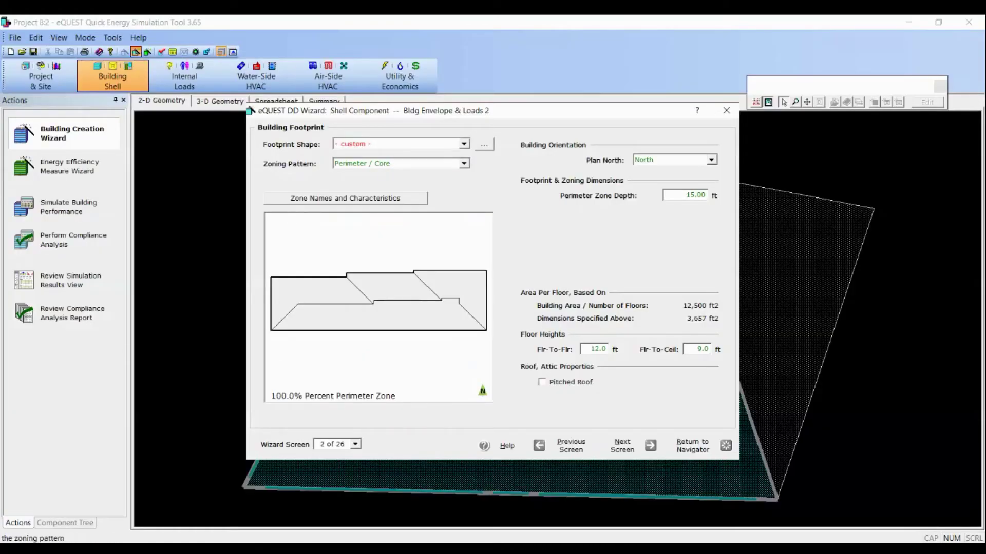
# Step: Set the zoning pattern to custom, starting from a Blank Slate
pyautogui.click(464, 163)
pyautogui.click(359, 174)
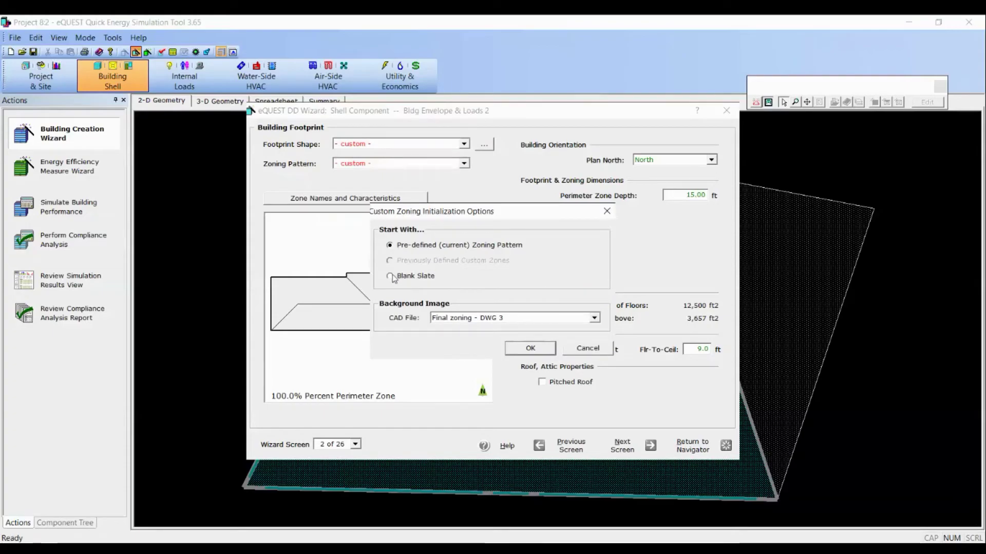
pyautogui.click(391, 276)
pyautogui.click(532, 349)
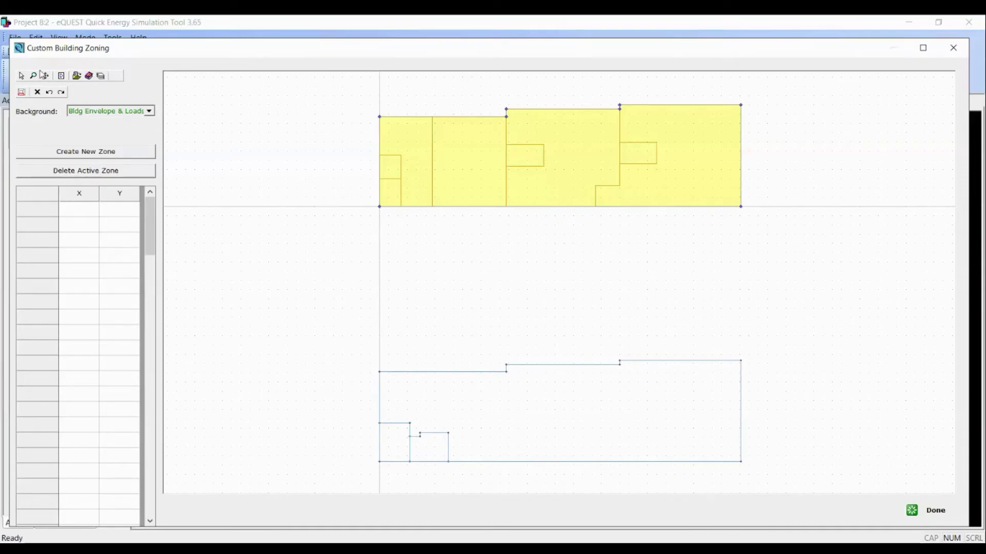
# Step: Keep the 2nd floor CAD layer visible and give CAD vertices 1st snap priority
pyautogui.click(101, 76)
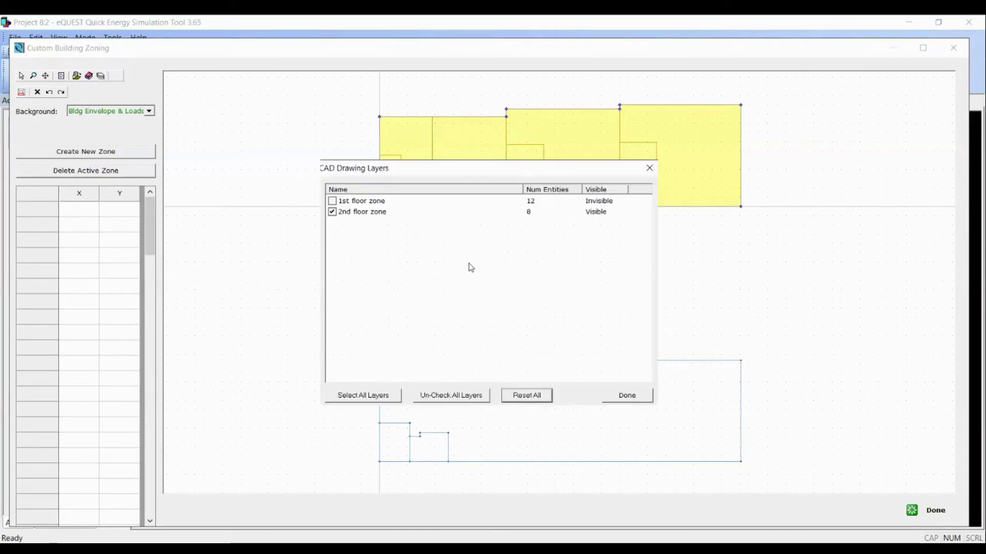
pyautogui.click(634, 394)
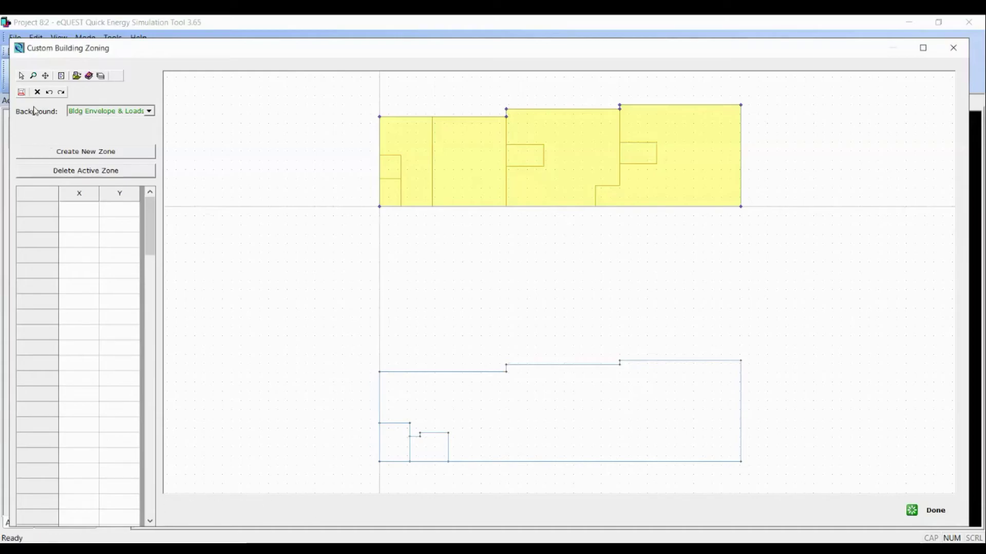
pyautogui.click(26, 93)
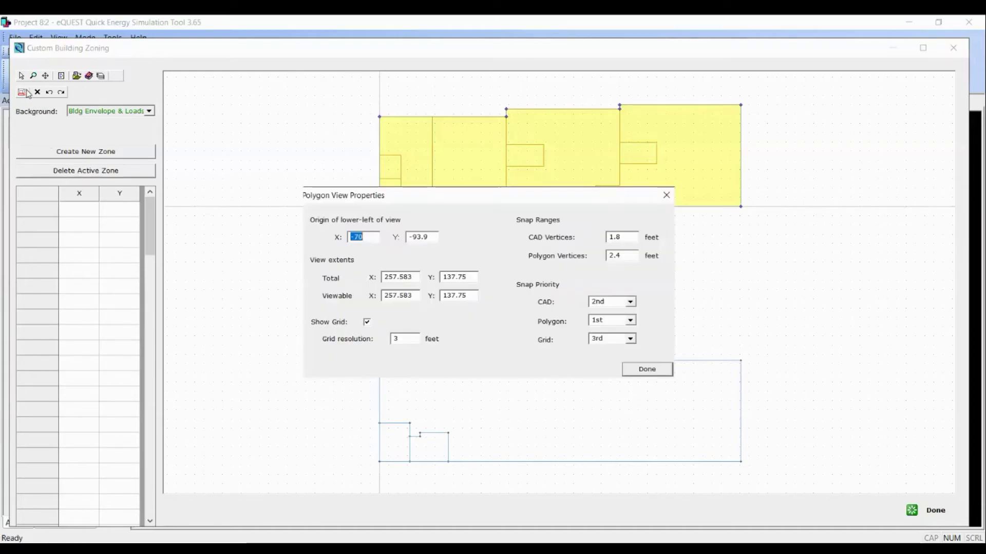
pyautogui.click(620, 303)
pyautogui.press('Up')
pyautogui.click(642, 374)
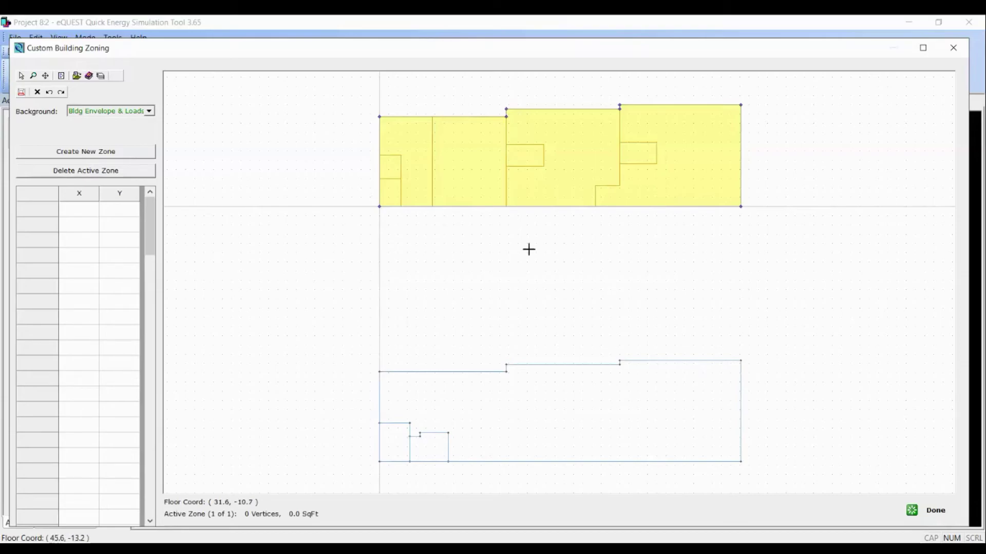
# Step: Draw the first rectangular thermal zone over a small CAD room
pyautogui.click(379, 206)
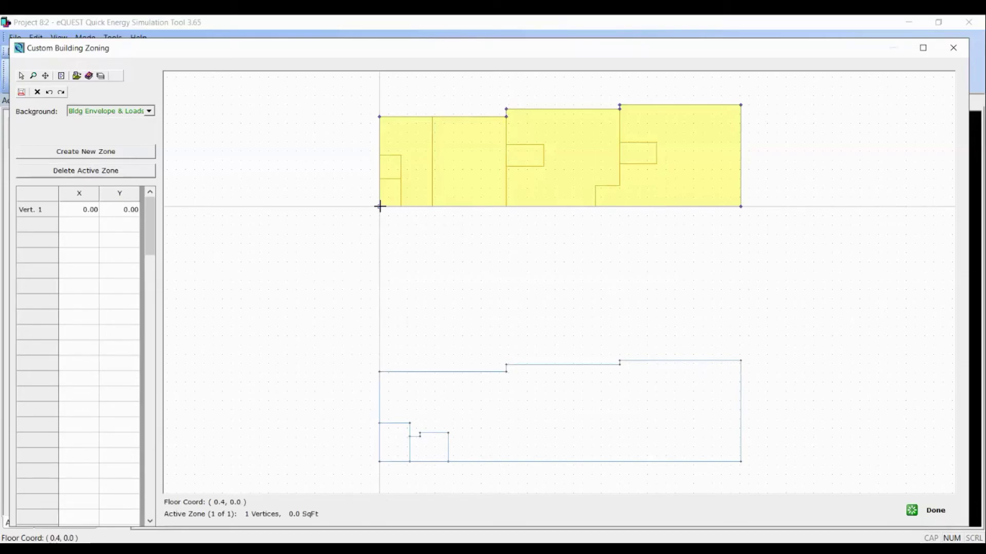
pyautogui.click(405, 206)
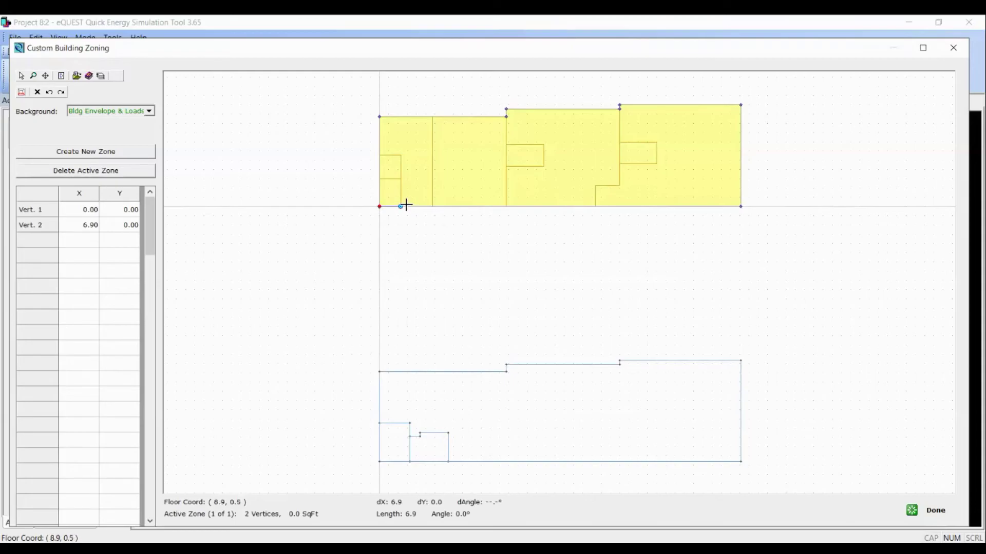
pyautogui.click(401, 178)
pyautogui.doubleClick(379, 179)
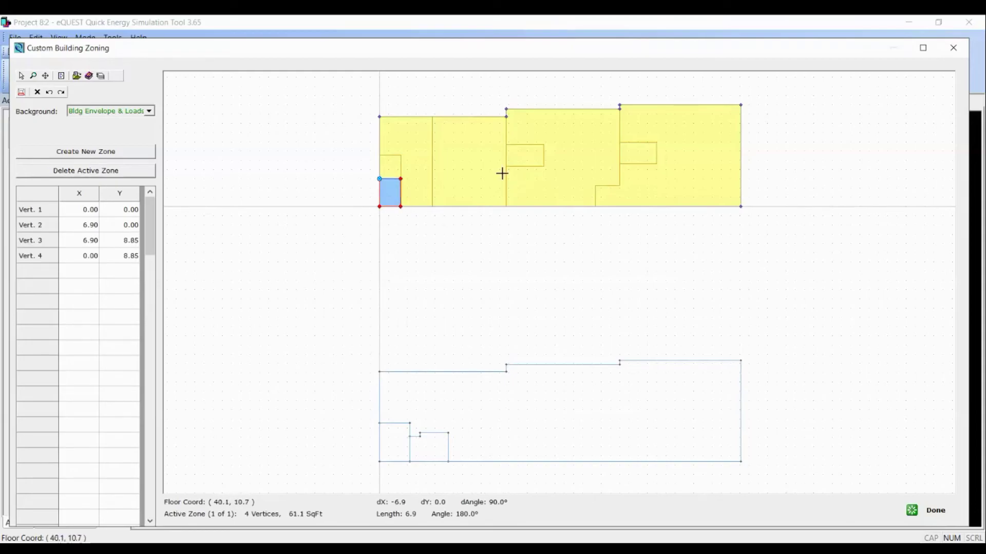
# Step: Create a second rectangular zone over another room and save the zoning changes
pyautogui.click(66, 153)
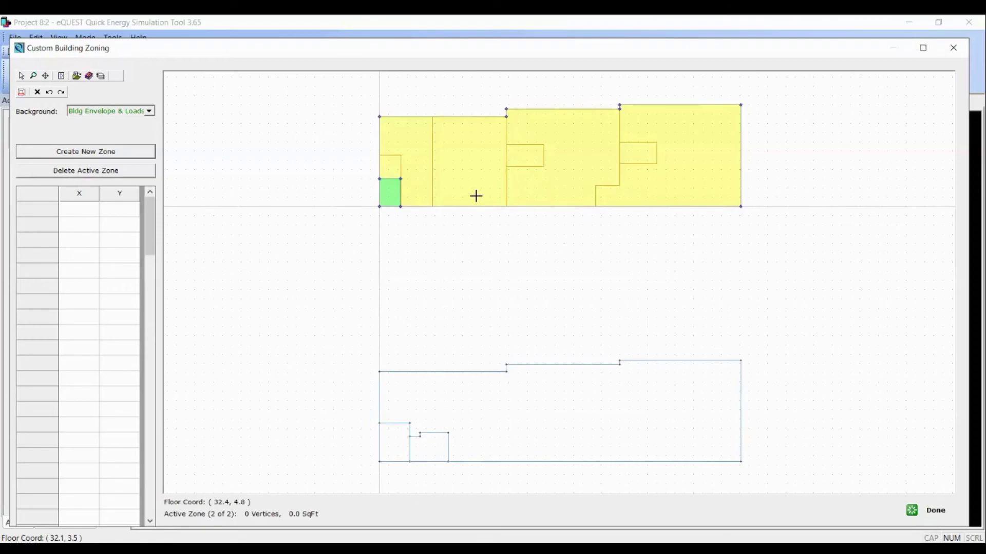
pyautogui.click(505, 166)
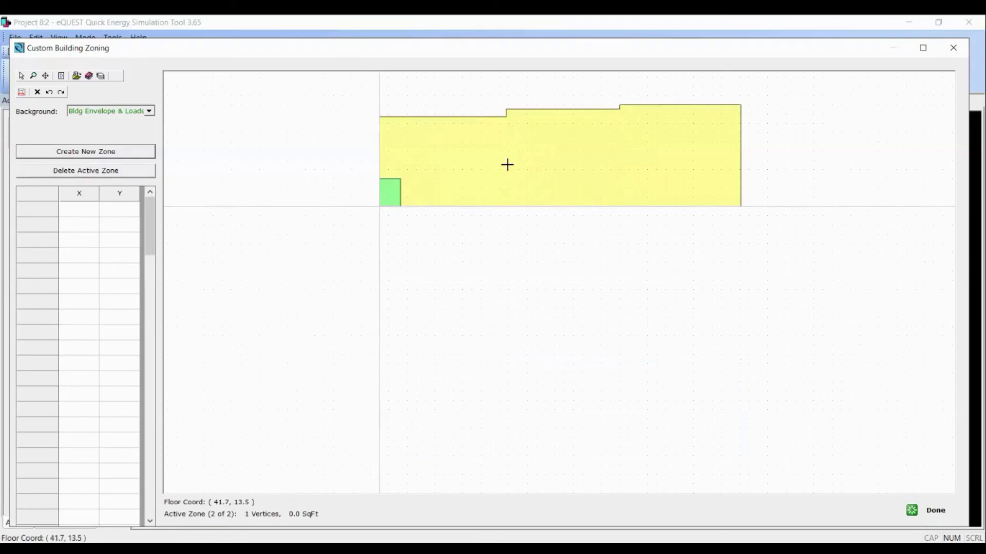
pyautogui.click(544, 166)
pyautogui.click(545, 145)
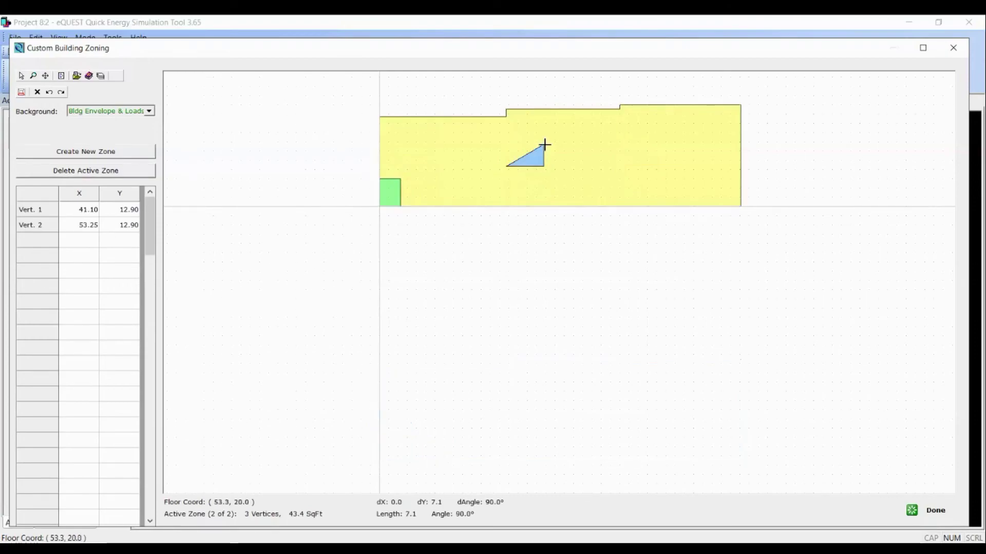
pyautogui.click(505, 145)
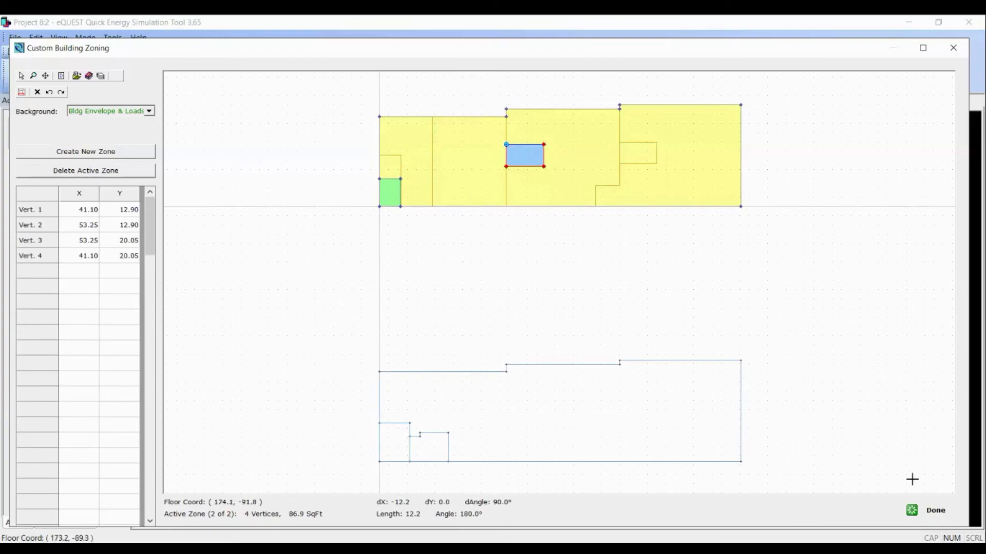
pyautogui.click(929, 516)
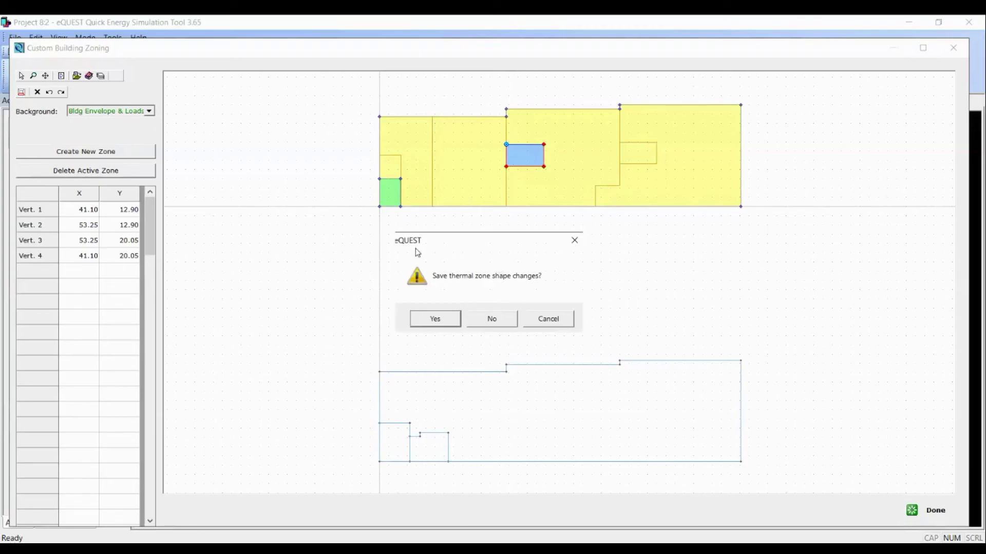
pyautogui.click(445, 317)
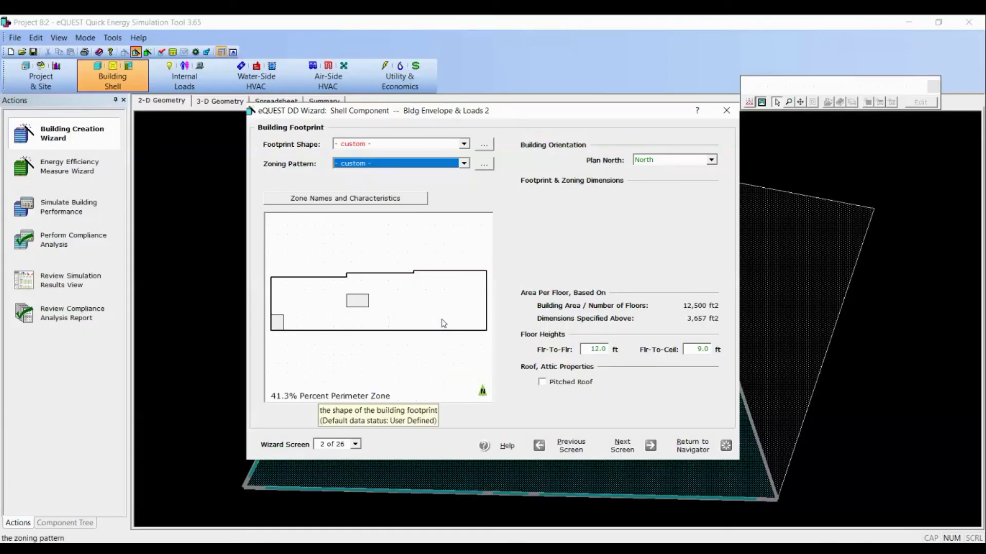